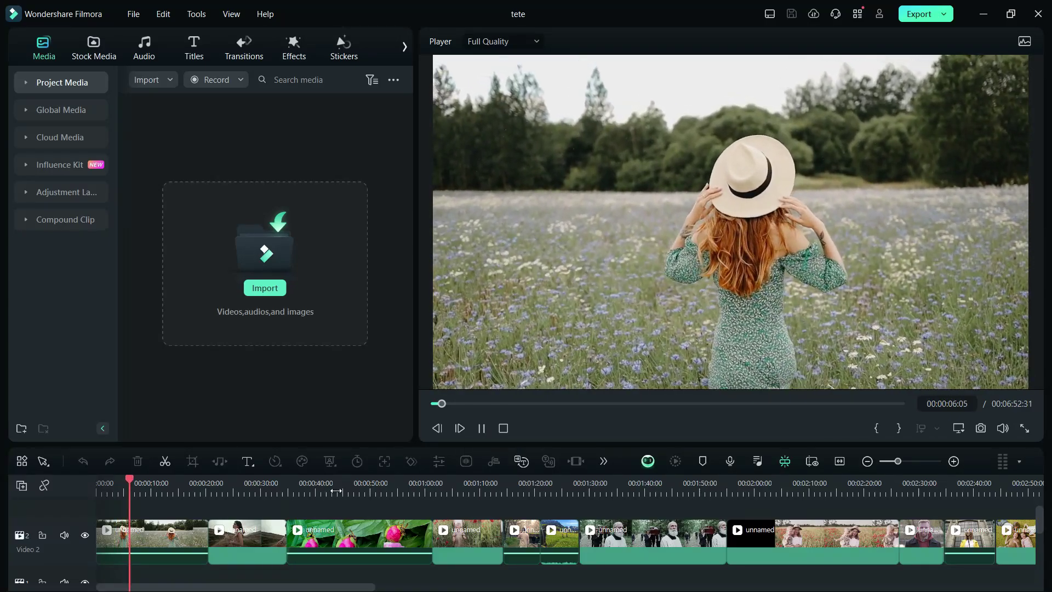
Skim the timeline clips and pause at 00:01:17:12 on the woman under blossoming trees
left_click(228, 489)
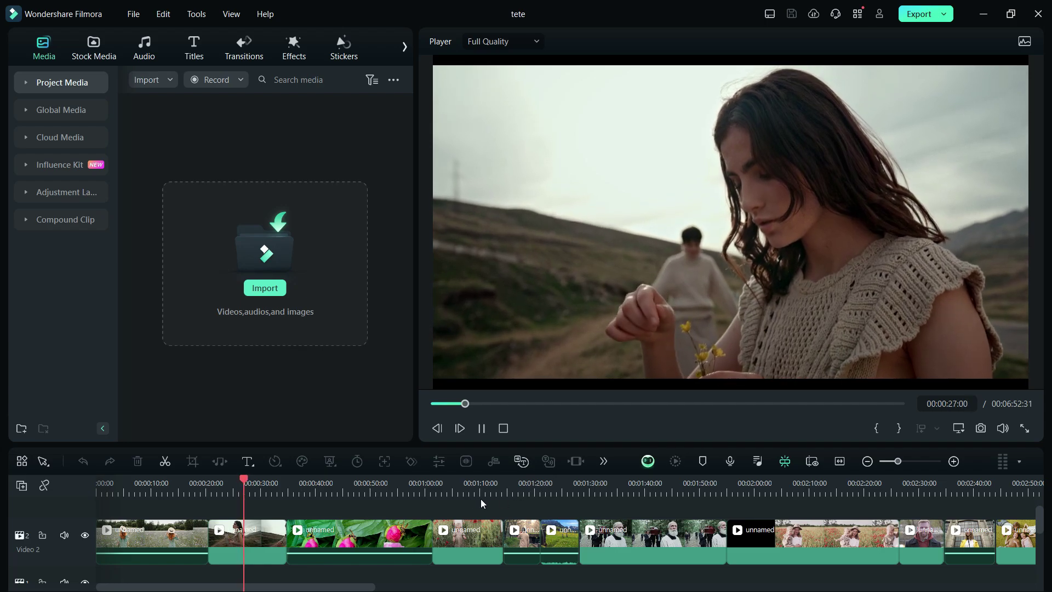
left_click(445, 488)
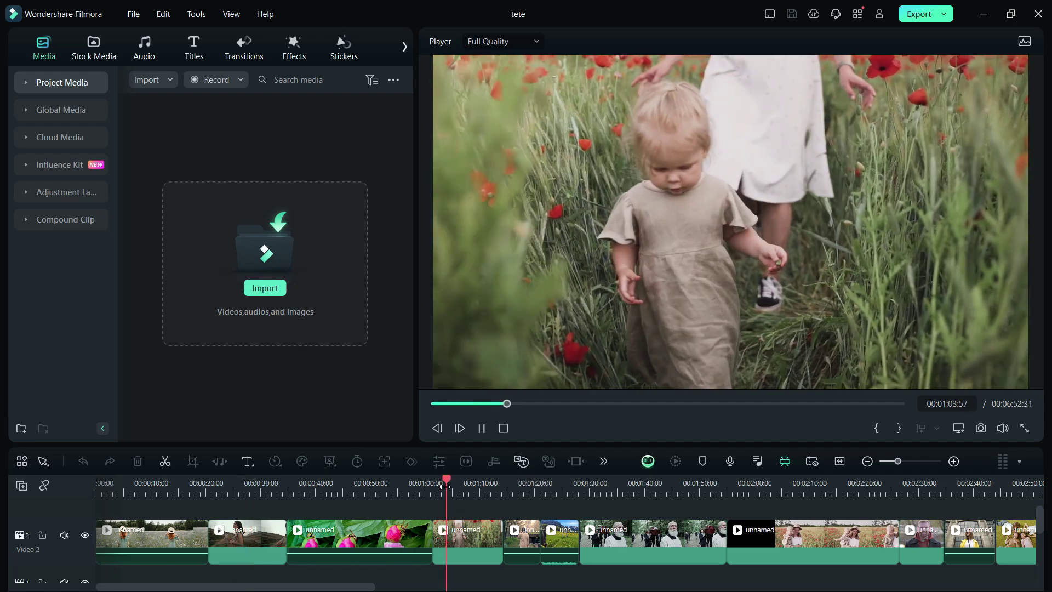
left_click(513, 485)
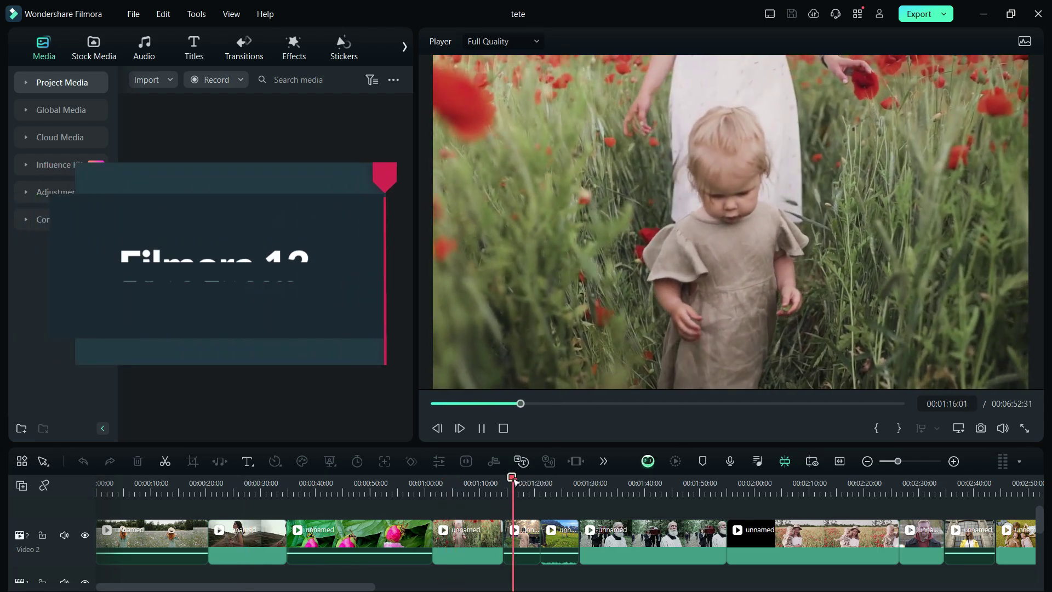
left_click(482, 430)
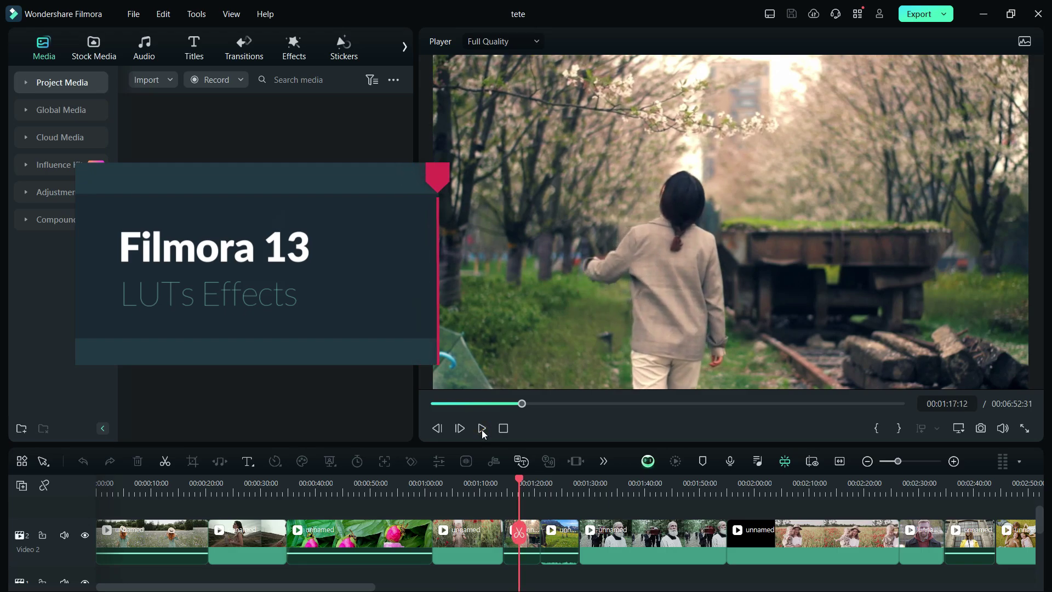
Leave the blossom clip's Color LUT preset at None and bring up the Effects library
left_click(528, 553)
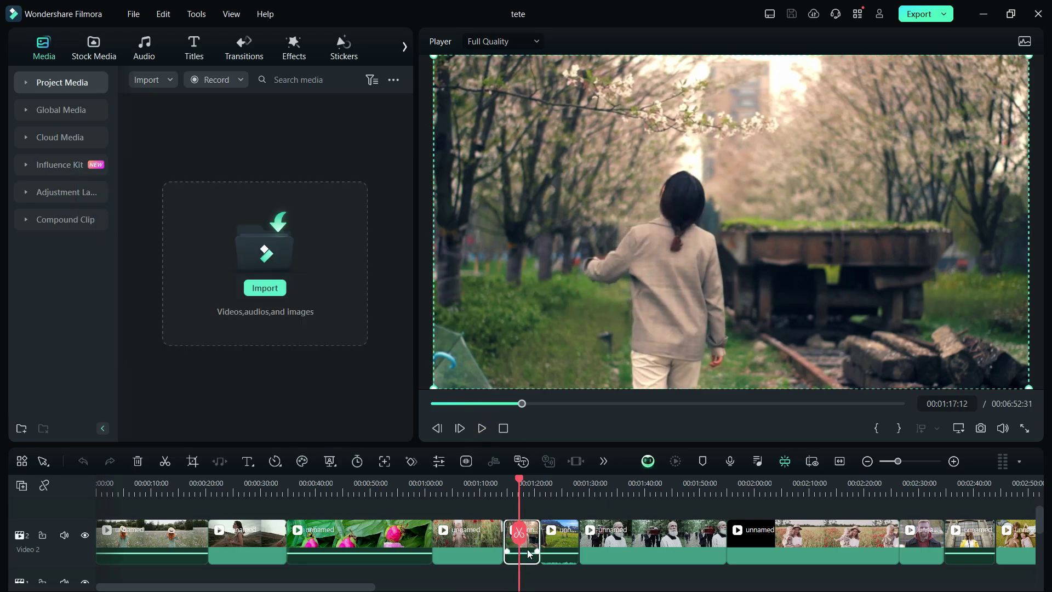
double_click(529, 554)
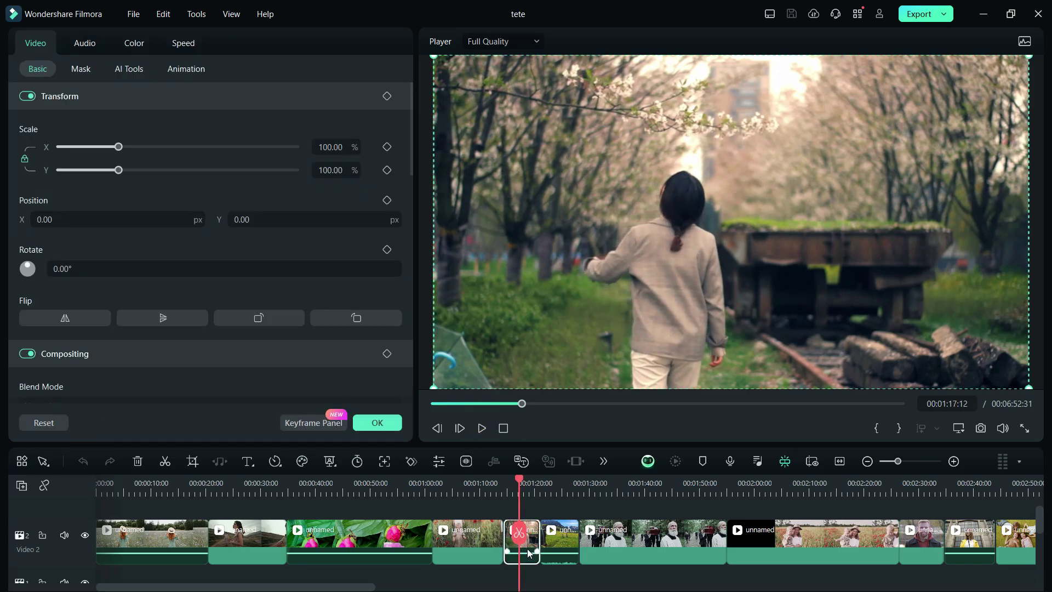
left_click(136, 51)
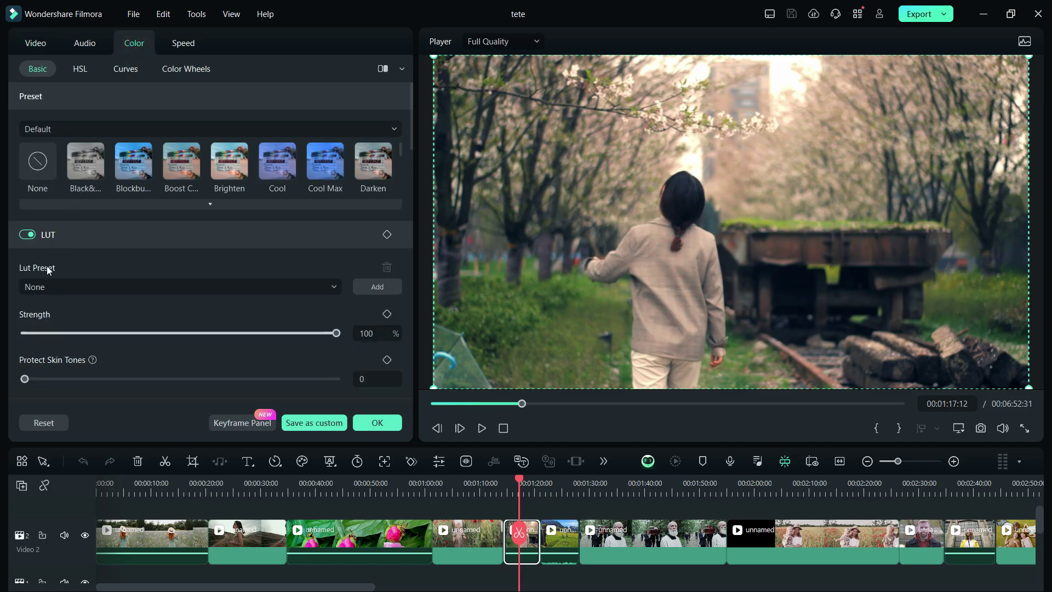
left_click(45, 287)
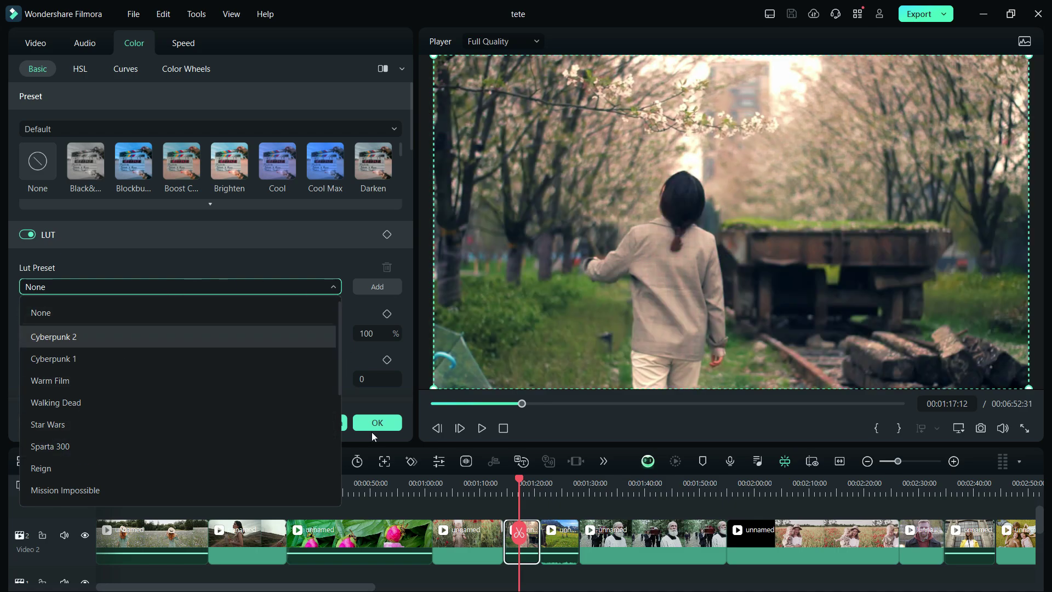
left_click(377, 427)
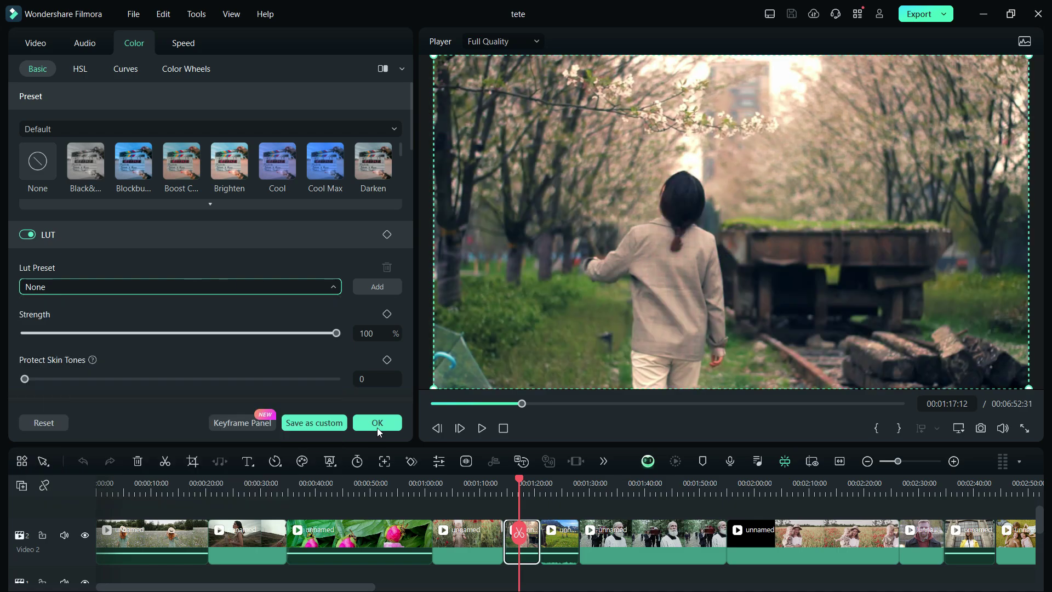
left_click(377, 425)
left_click(285, 51)
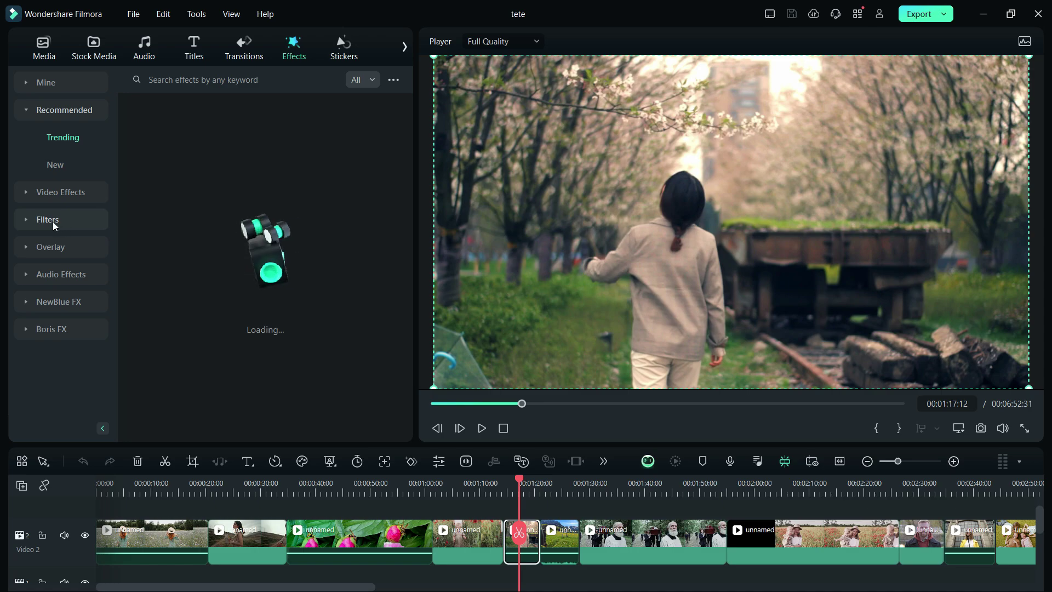
Browse Filters > Cinematic and preview the Mad Maxim filter
left_click(24, 221)
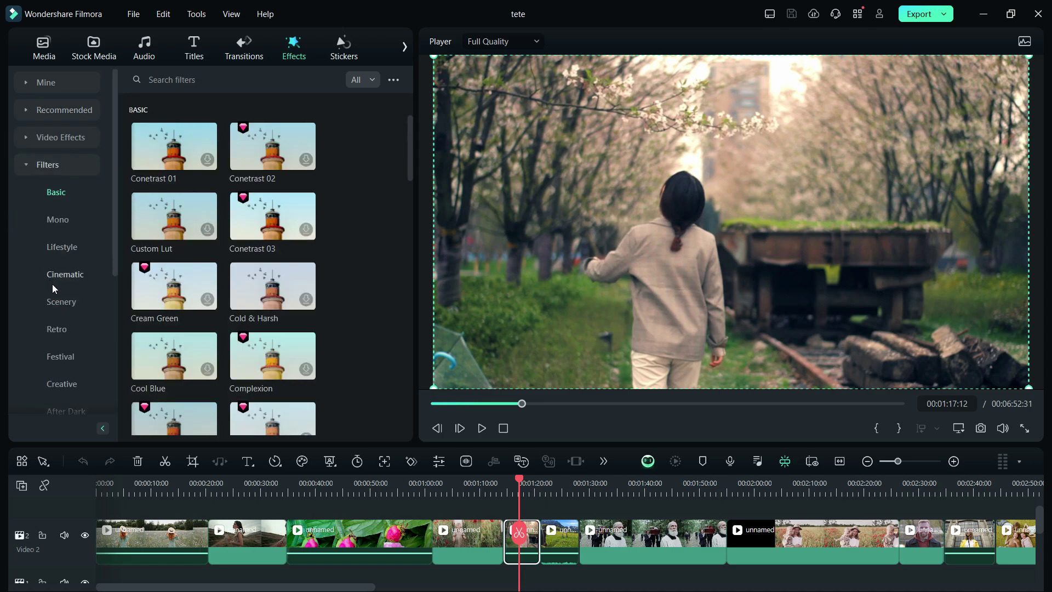
left_click(66, 285)
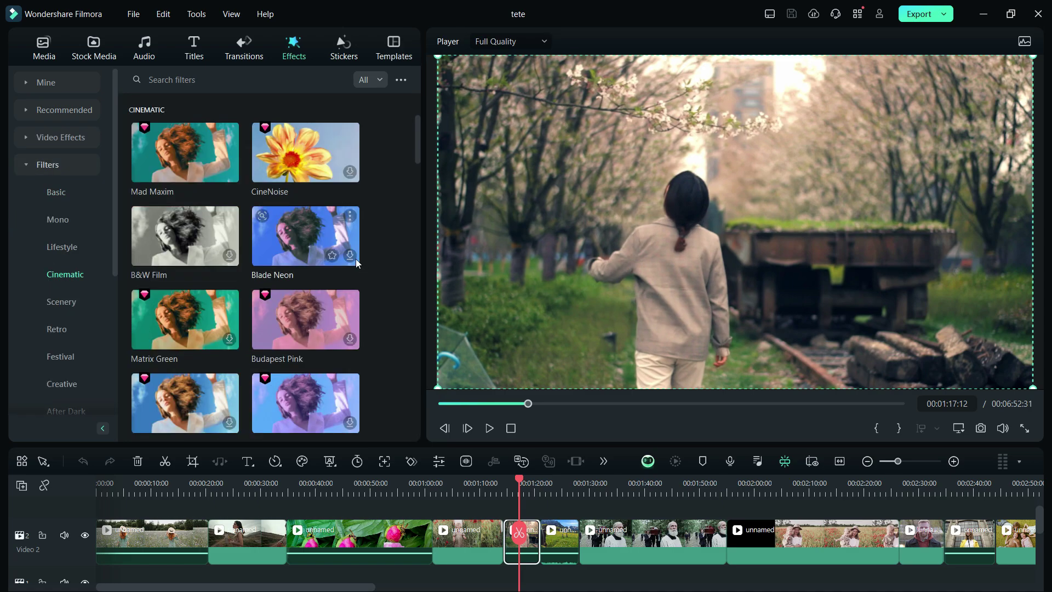
mouse_move(176, 176)
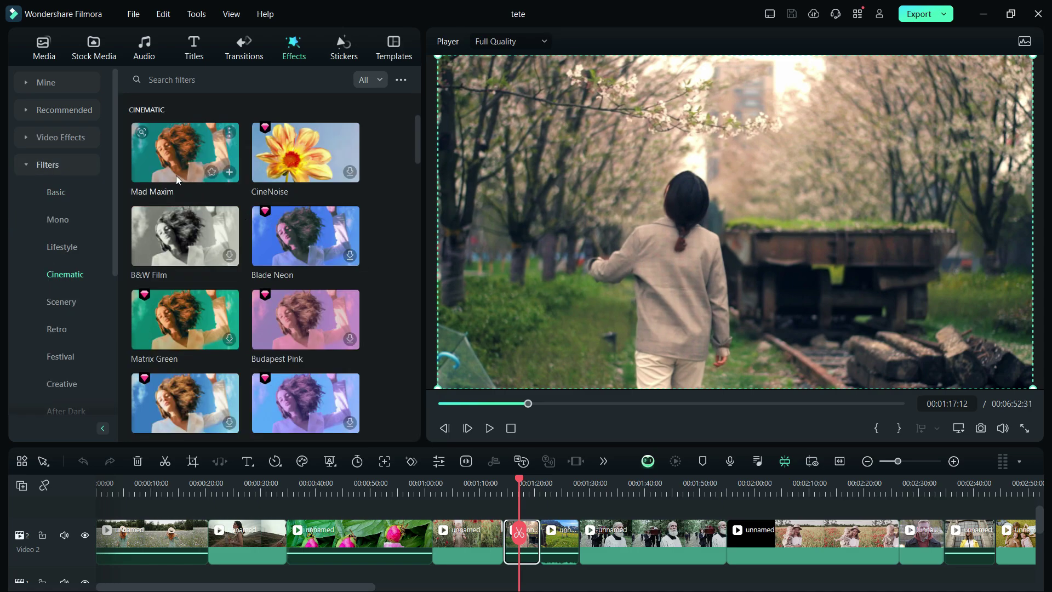
left_click(176, 140)
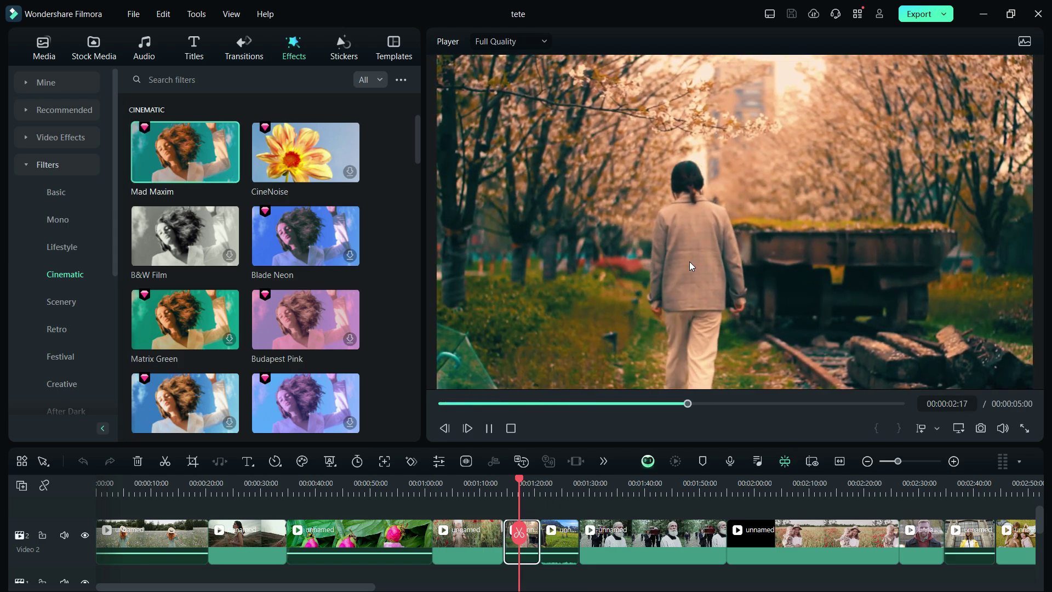
Preview Mad Maxim on the first clip of the woman in the hat
left_click(114, 536)
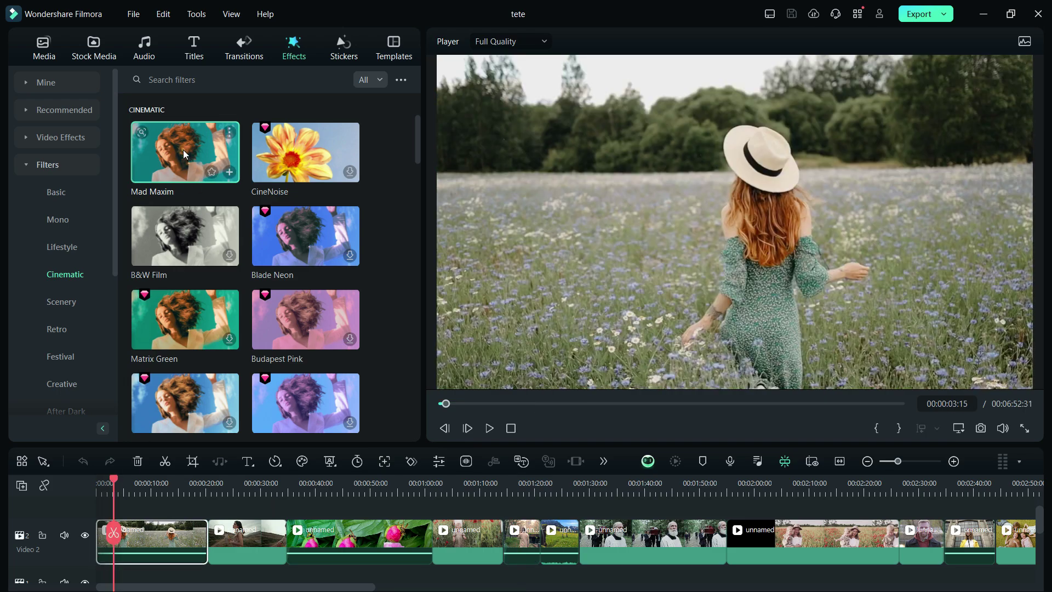
left_click(183, 149)
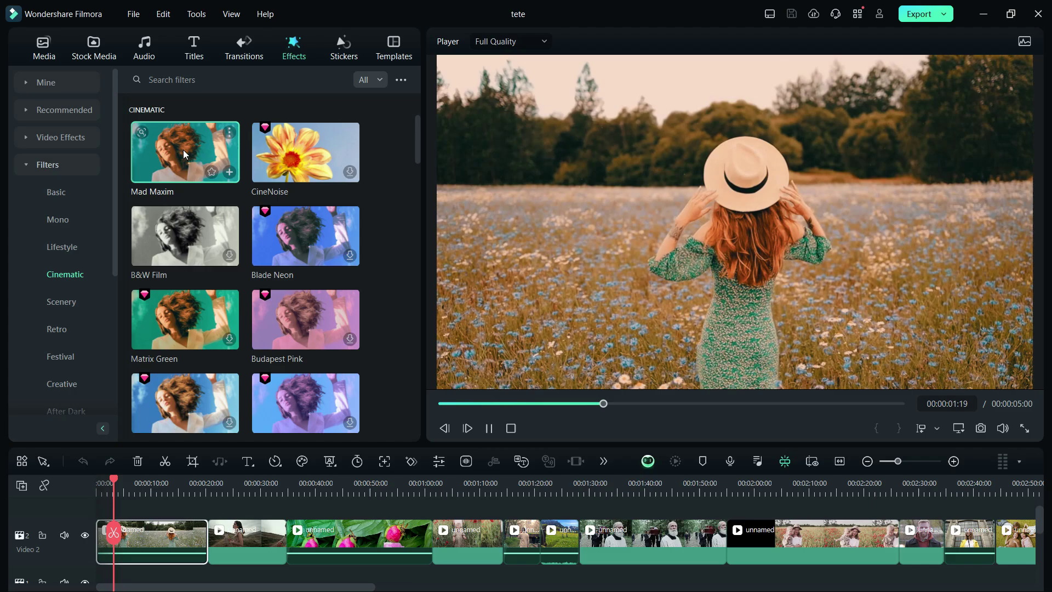
left_click(183, 150)
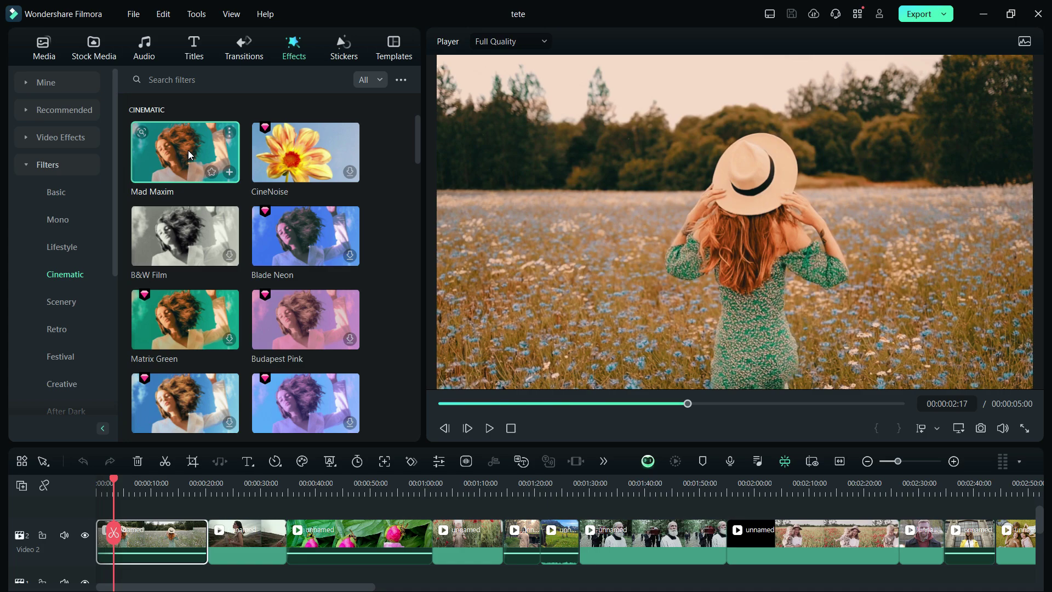
Search effects for 'magical world' and preview the Magical World filter
left_click(209, 79)
type("magical")
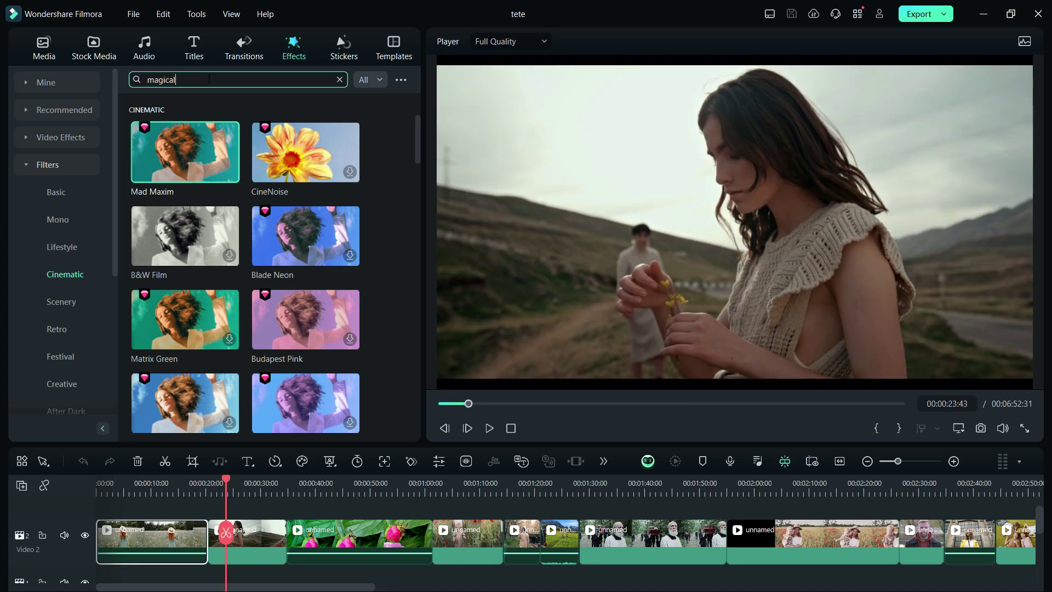
type(" world")
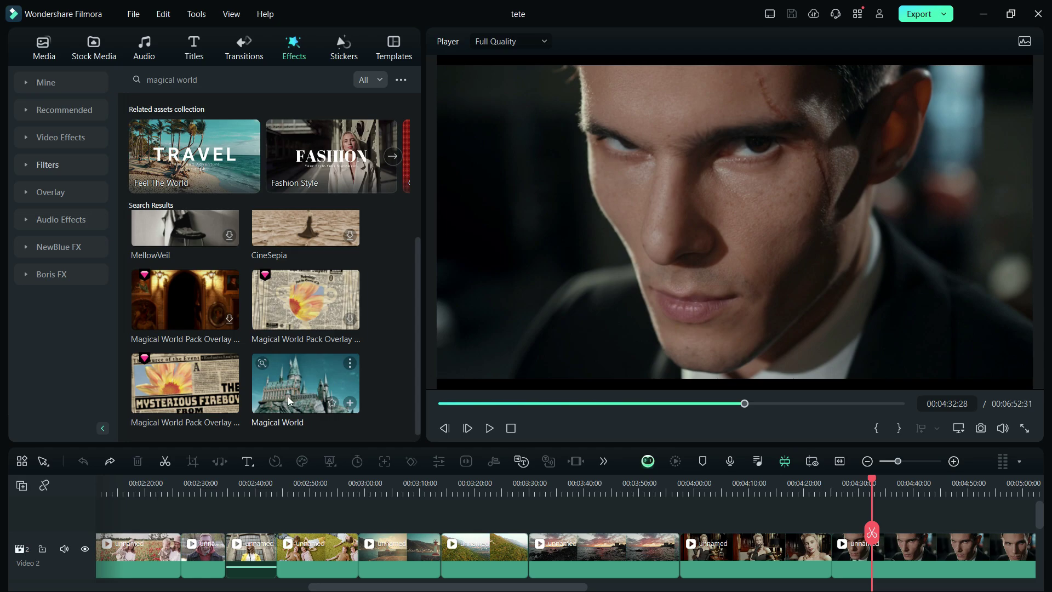
left_click(308, 390)
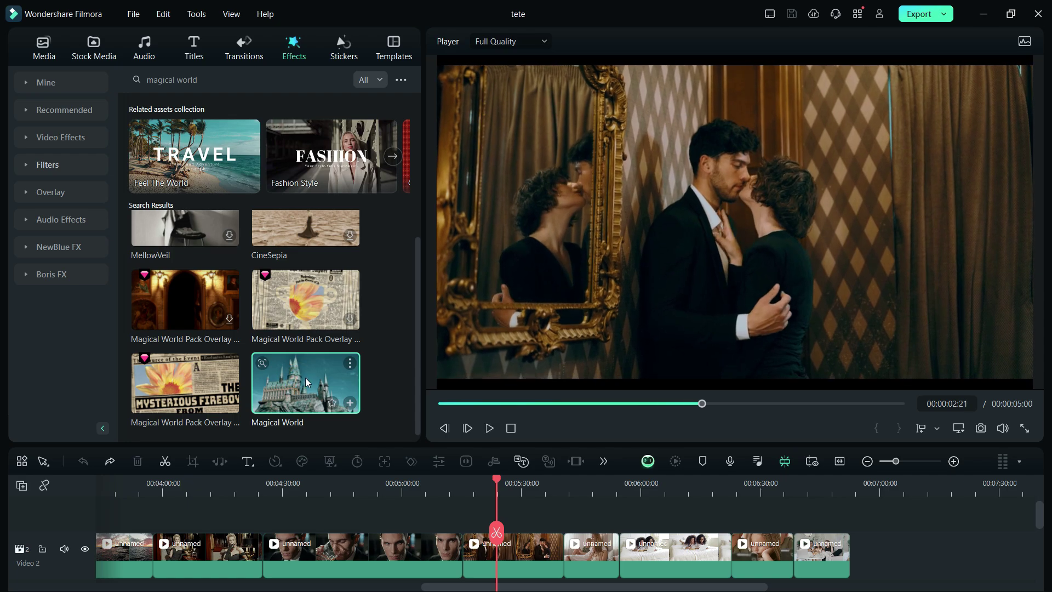
Search effects for 'joker' and preview the Joker filter
left_click(123, 80)
type("joker")
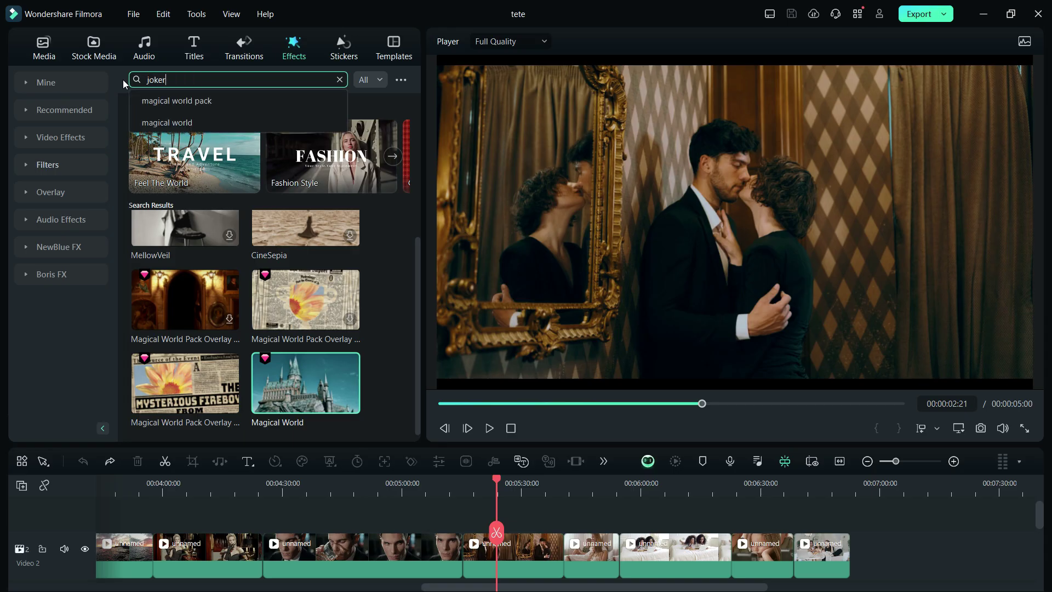
key("Return")
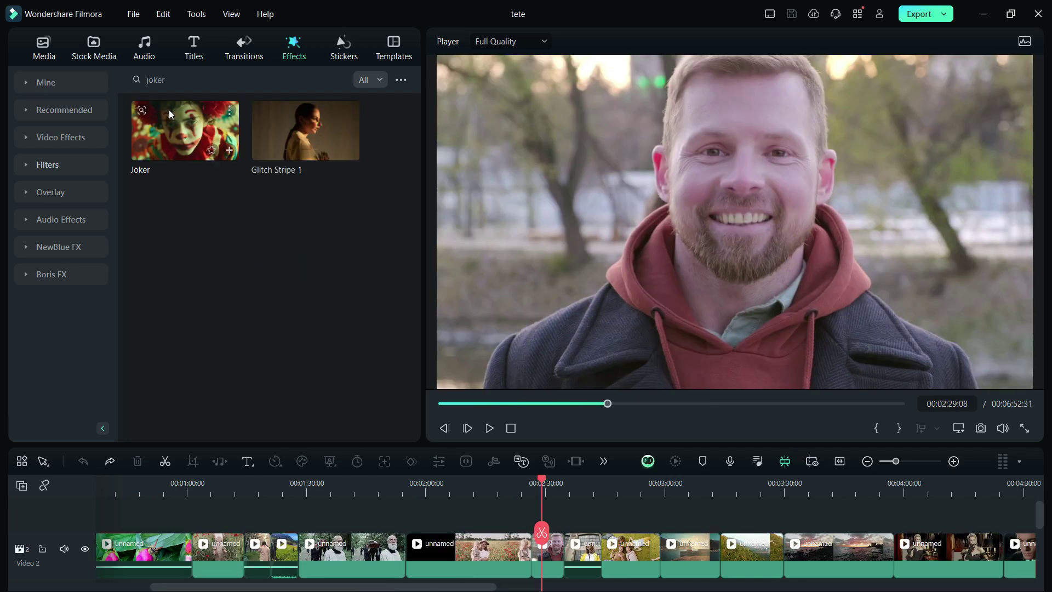
left_click(170, 117)
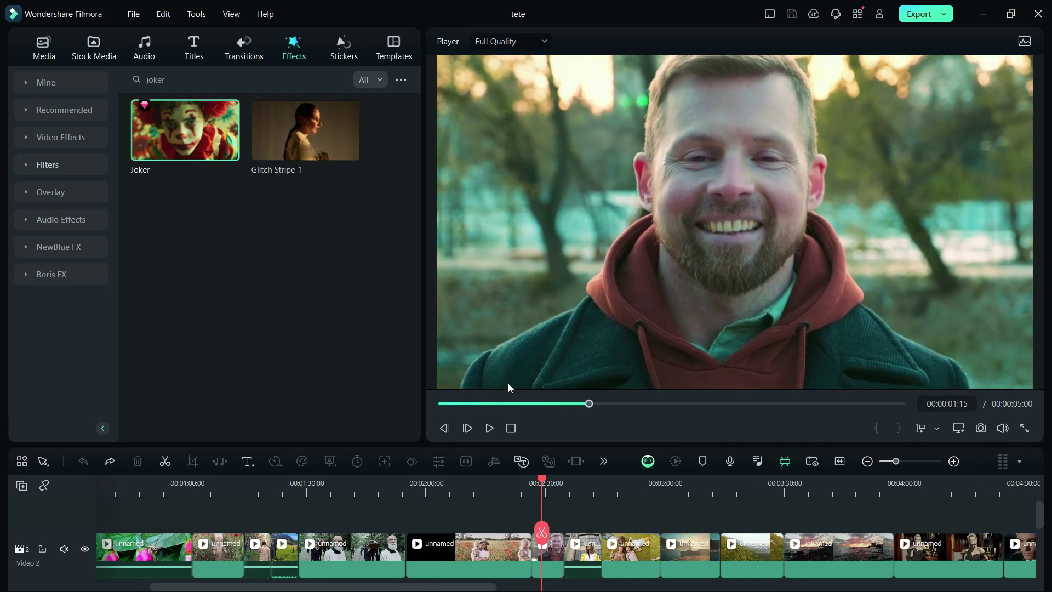
Drag the Joker filter onto the yellow-raincoat clip at the playhead
left_click(572, 490)
key("space")
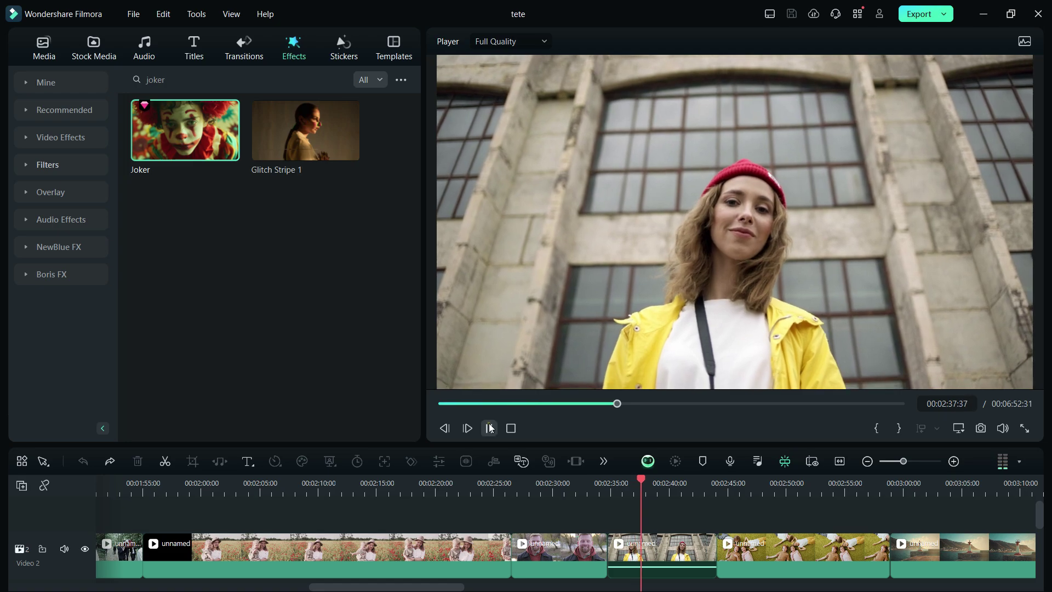
left_click(488, 427)
left_click(176, 122)
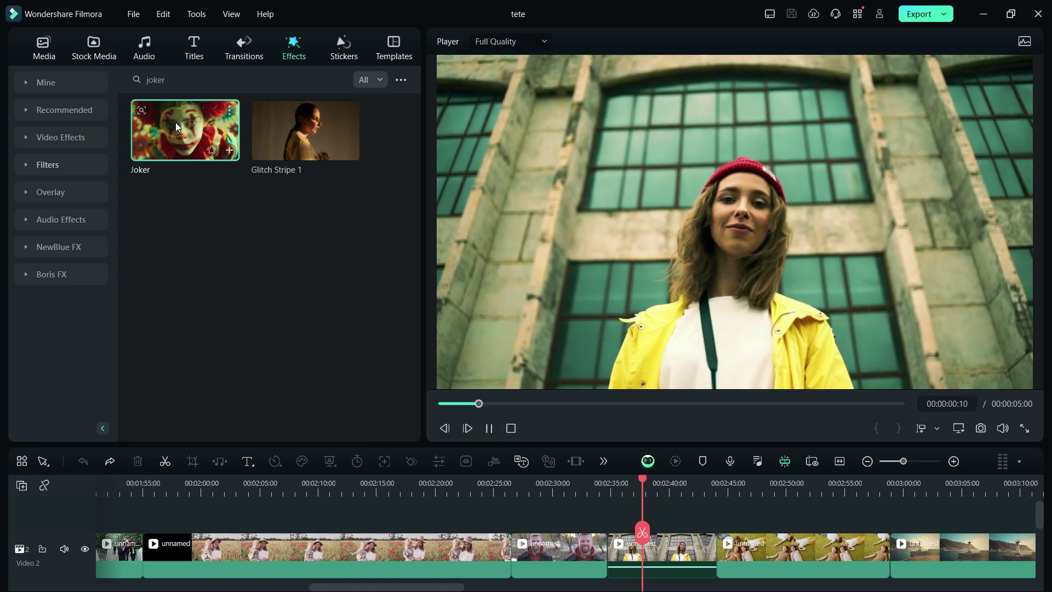
left_click_drag(176, 123, 637, 561)
Set the raincoat clip's Joker filter to 80% opacity and Protect Skin Tones 100
double_click(689, 565)
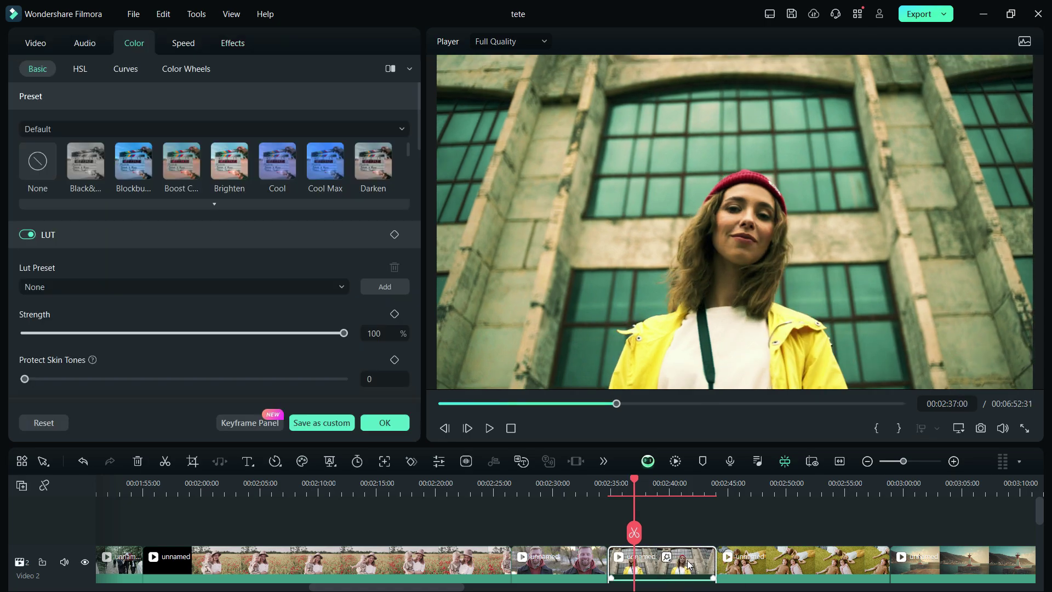
left_click(233, 46)
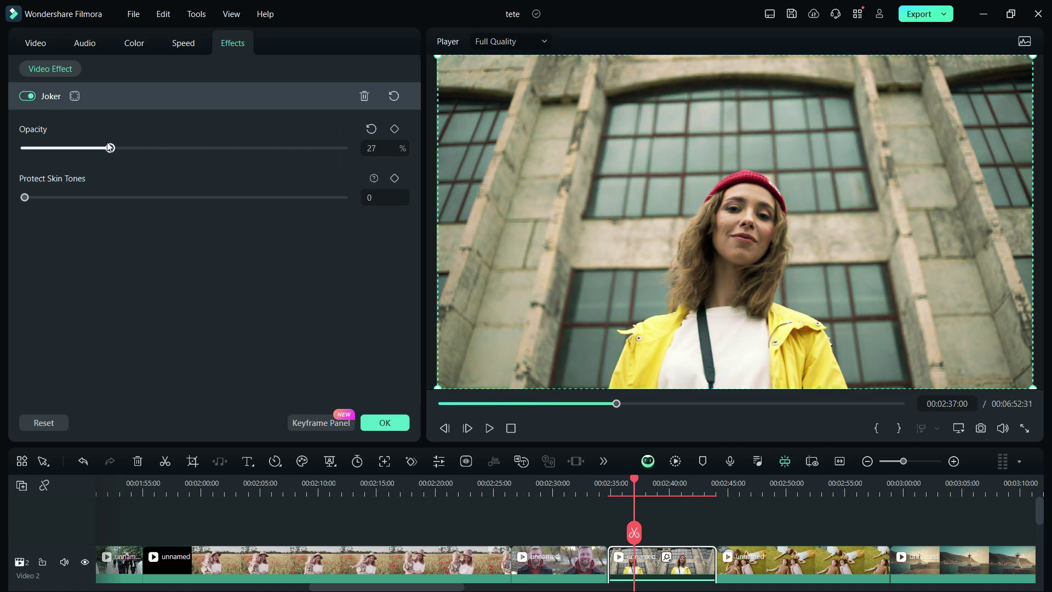
left_click_drag(344, 147, 220, 151)
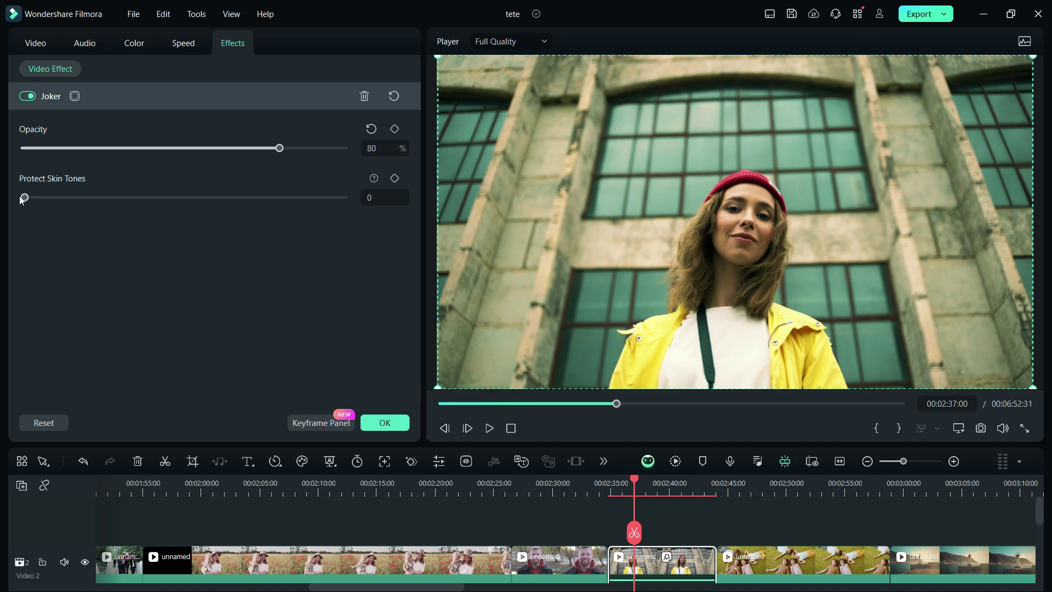
left_click_drag(112, 205, 363, 220)
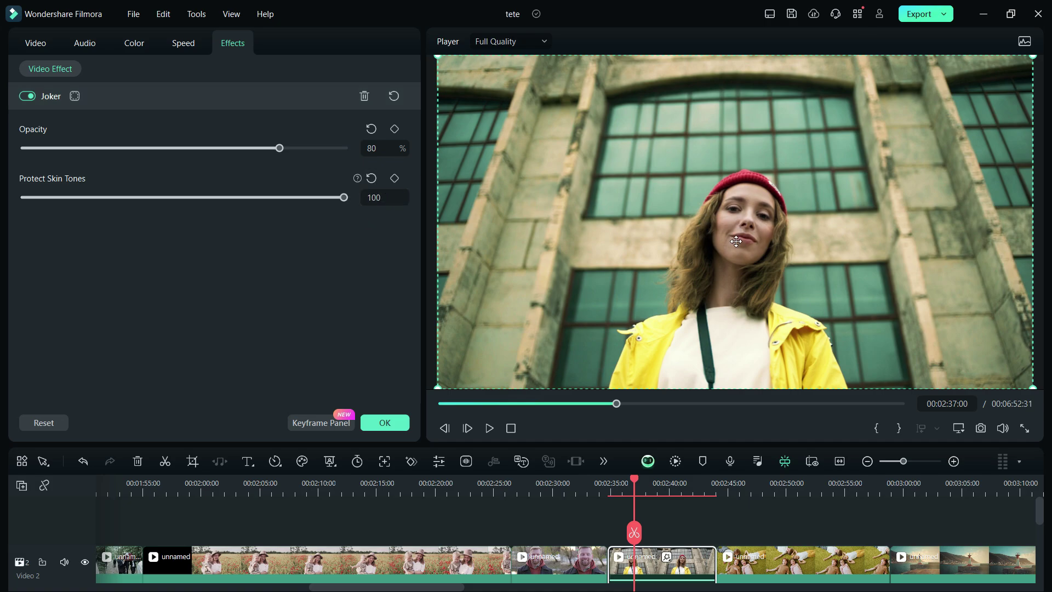
Reset skin-tone protection to default and play the clip to review the Joker look
left_click(371, 178)
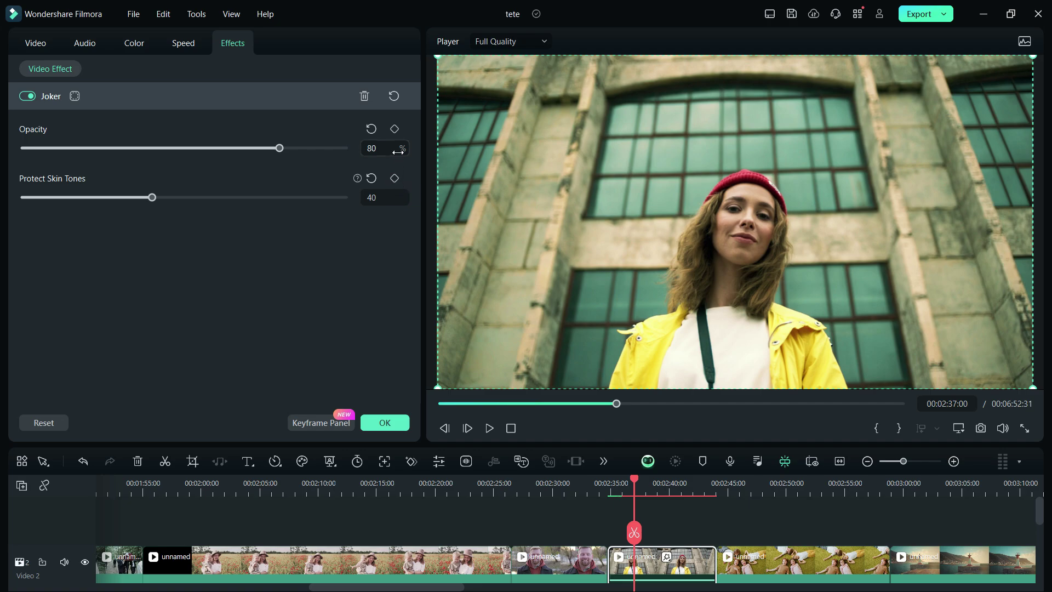
left_click(490, 428)
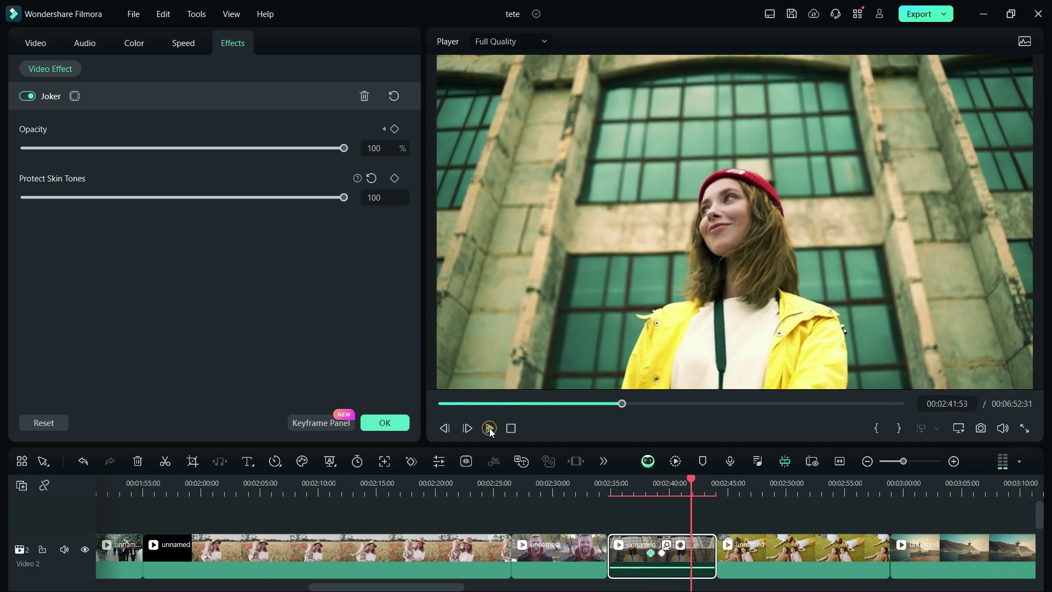
left_click(489, 428)
Search effects for 'monster futurism' and preview the Monster Futurism filter
left_click(384, 422)
left_click(236, 80)
type("monst")
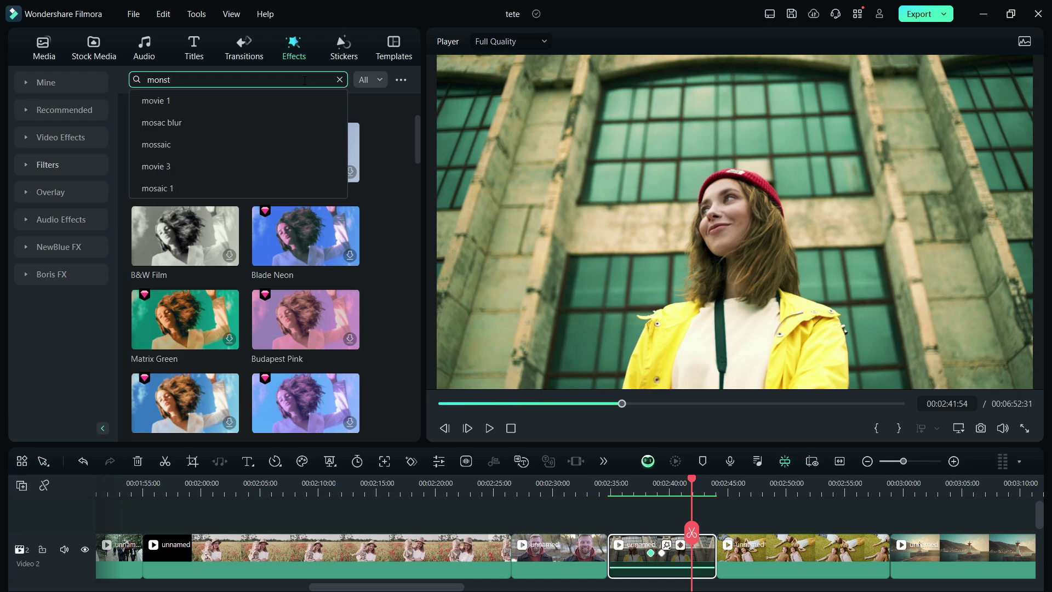
type("er futurism")
key("Return")
left_click(175, 134)
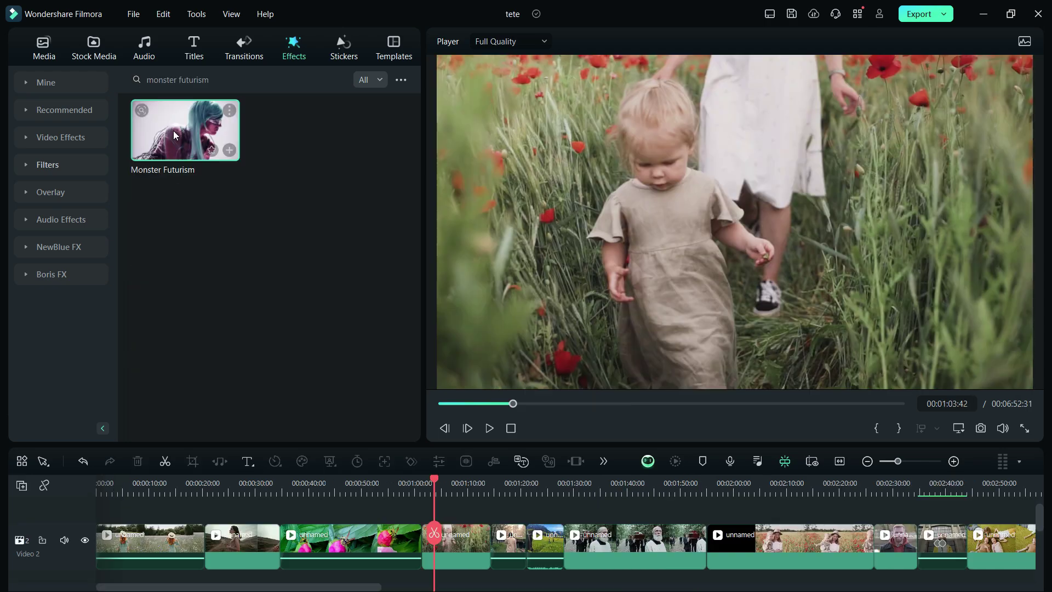
left_click(561, 401)
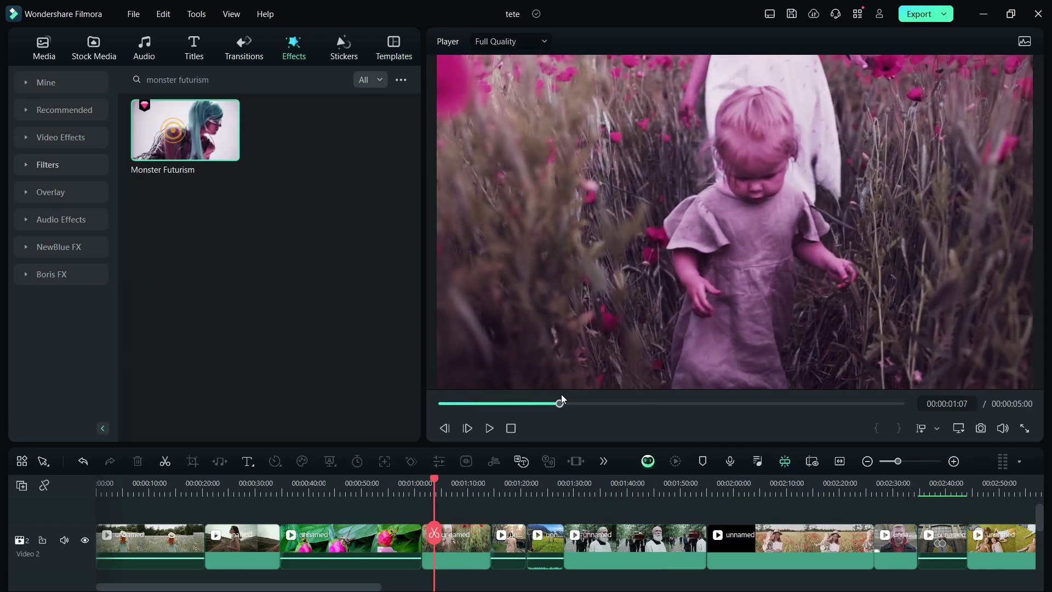
Preview Monster Futurism on the funeral procession clip, then move to the field clip
left_click(596, 484)
left_click(165, 125)
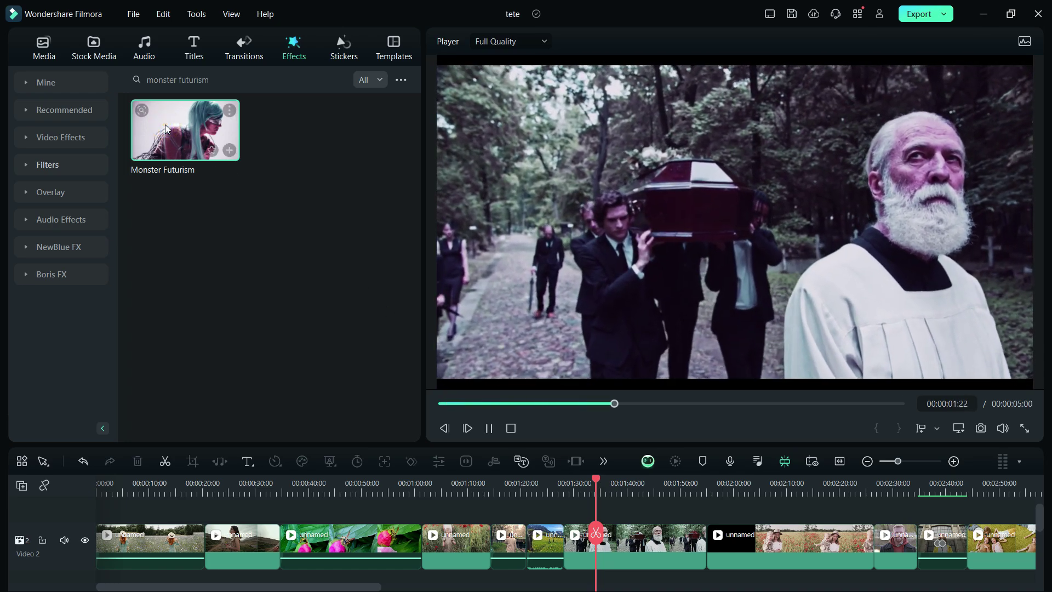
left_click(132, 490)
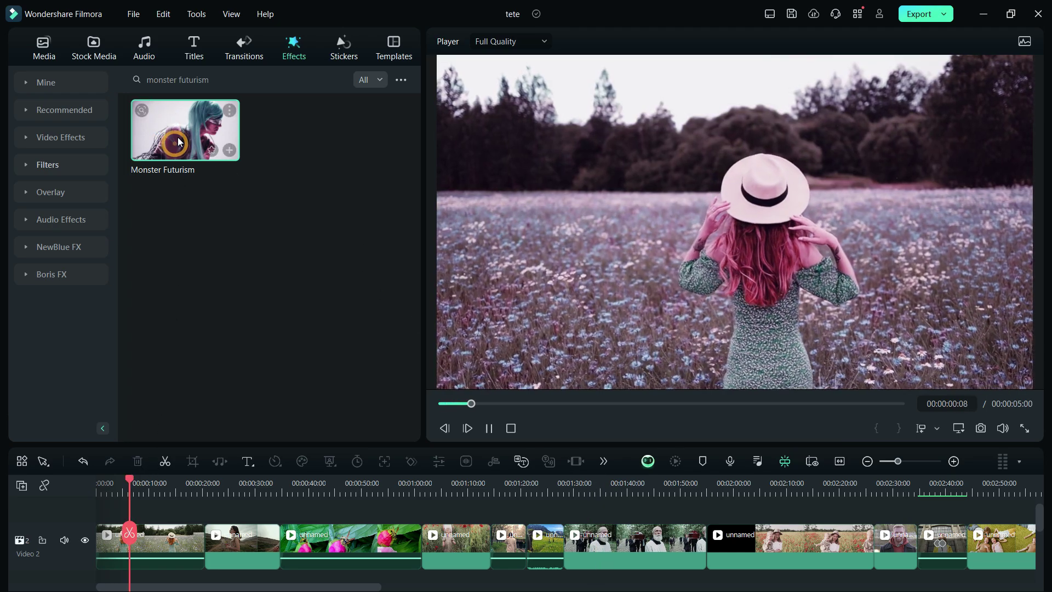
Search effects for 'dark film' and preview Dark Film on the woman's noir clip
left_click(209, 80)
type("dark fi")
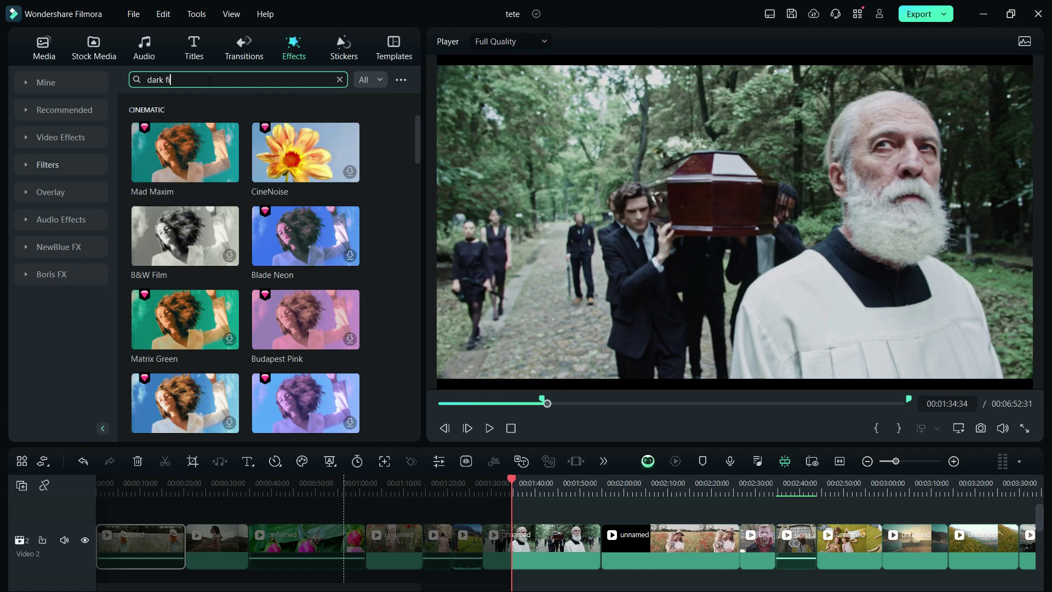
type("lm")
key("Return")
left_click(490, 428)
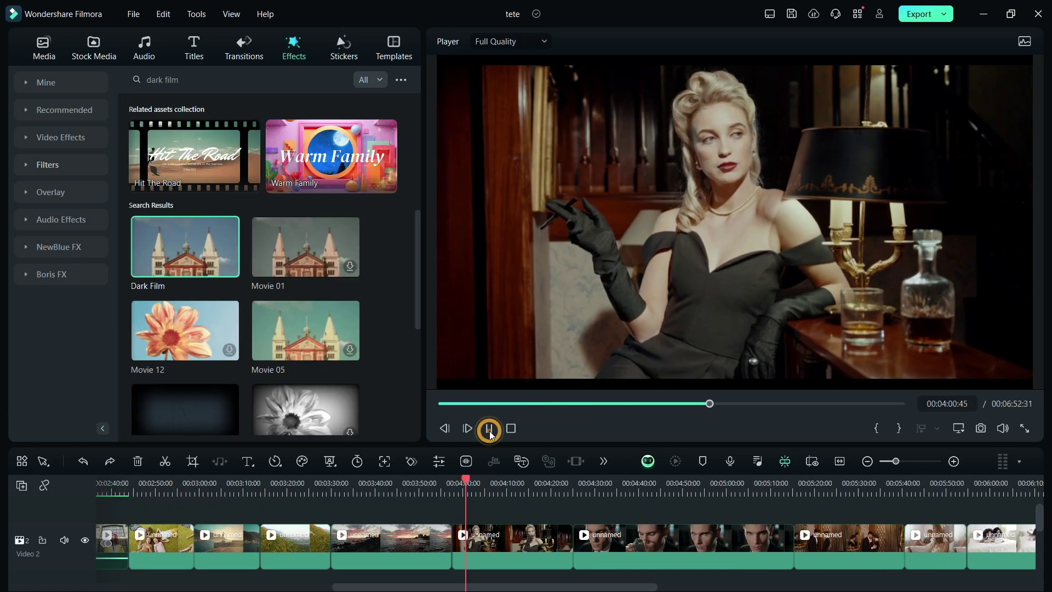
left_click(489, 427)
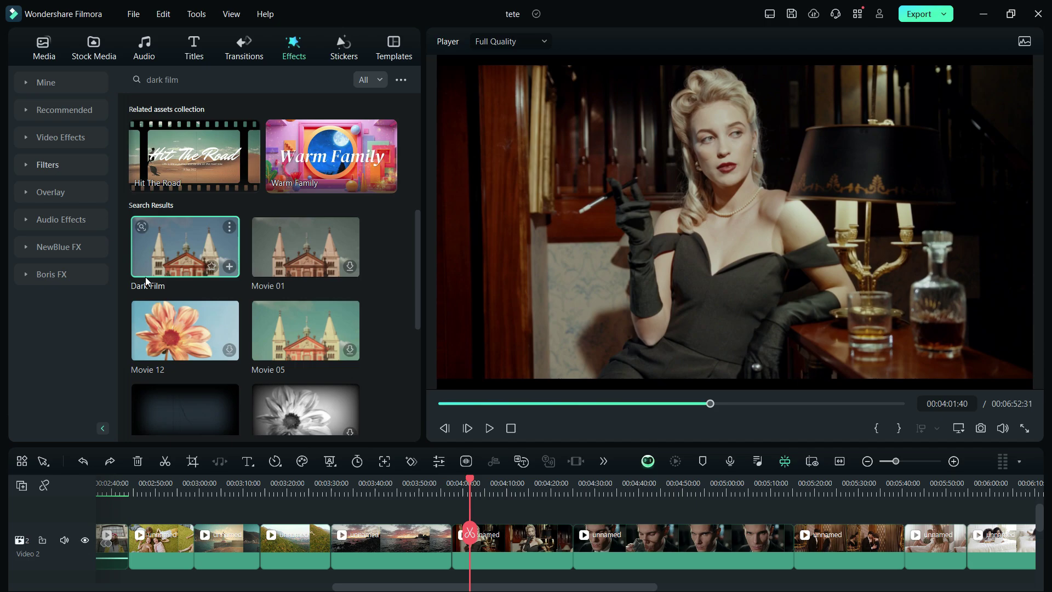
left_click(194, 256)
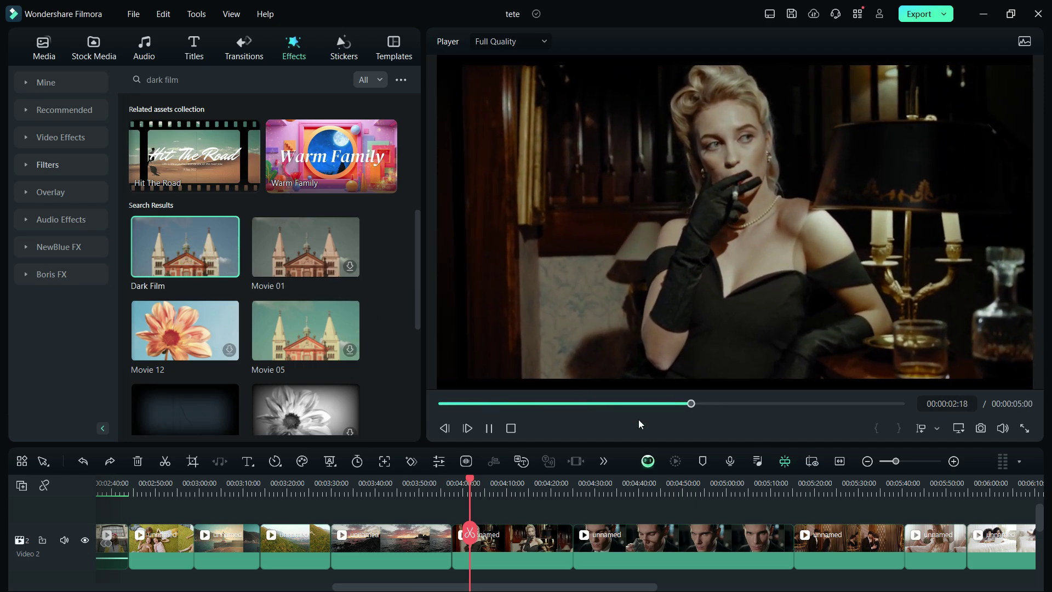
Preview Dark Film on the man's close-up clip
left_click(619, 483)
left_click(172, 259)
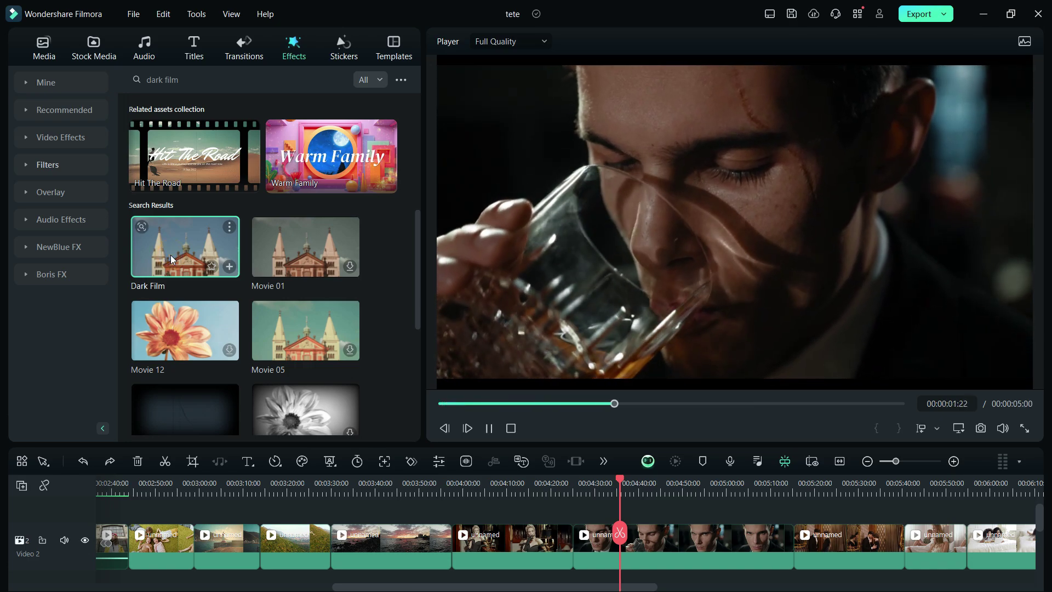
left_click(602, 484)
Search effects for 'eclipse mystique' and preview the Mystical Eclipse filter
left_click(267, 79)
type("ecli")
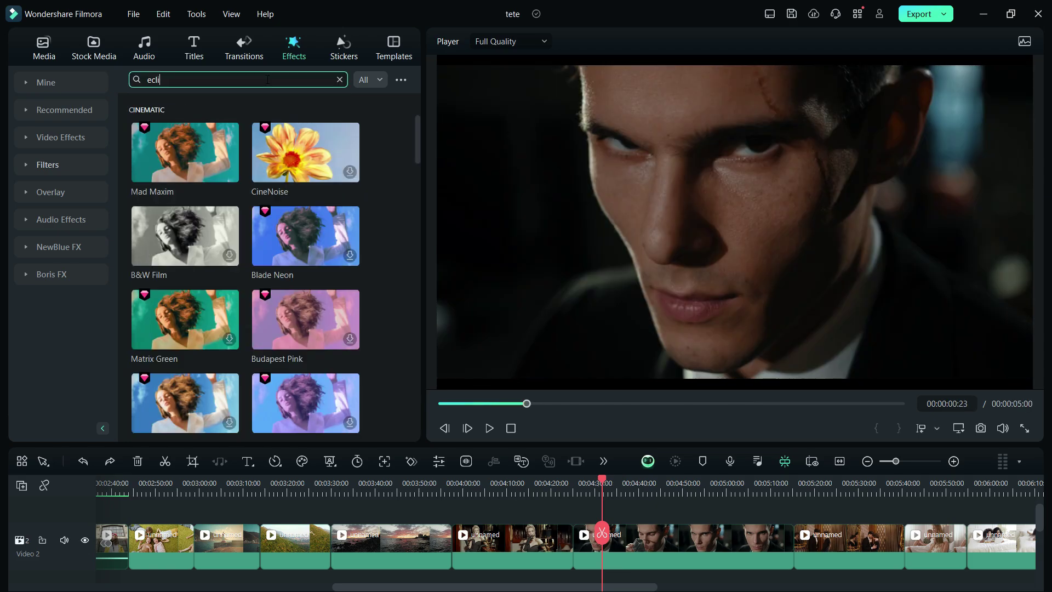
type("pse mystique")
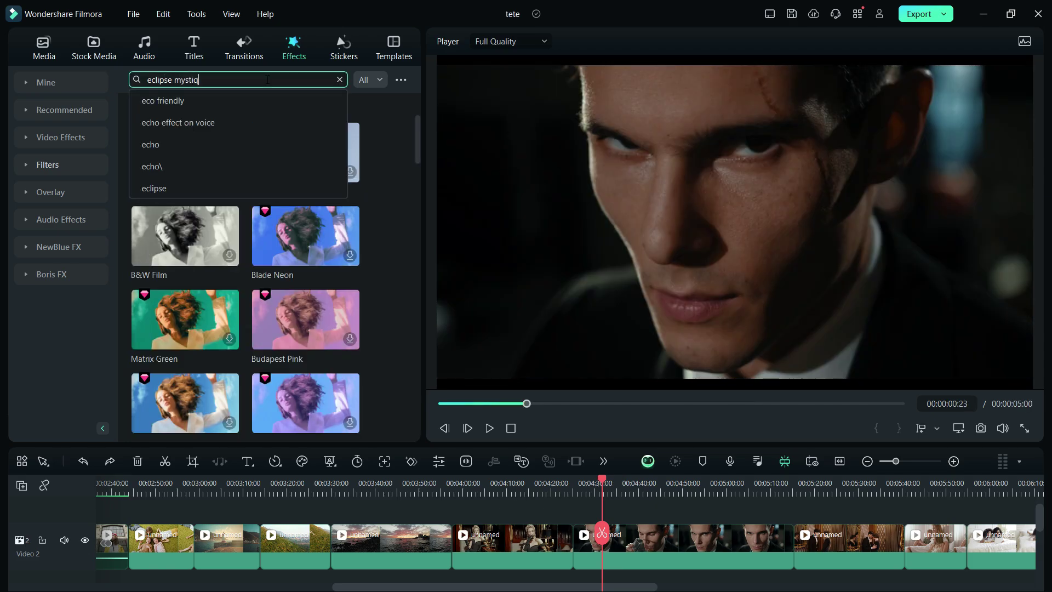
key("Return")
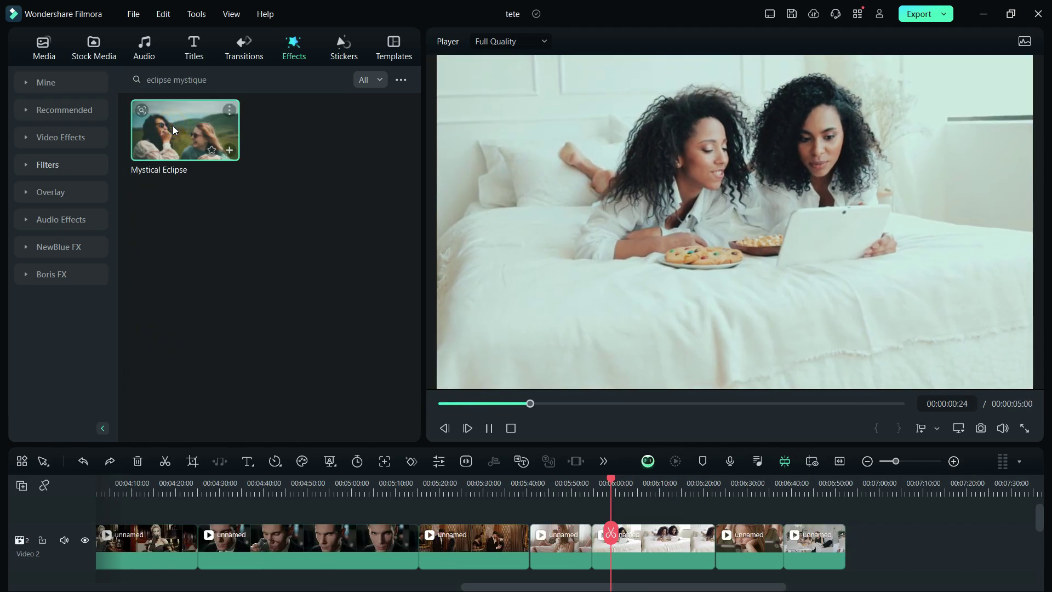
left_click(732, 484)
mouse_move(174, 133)
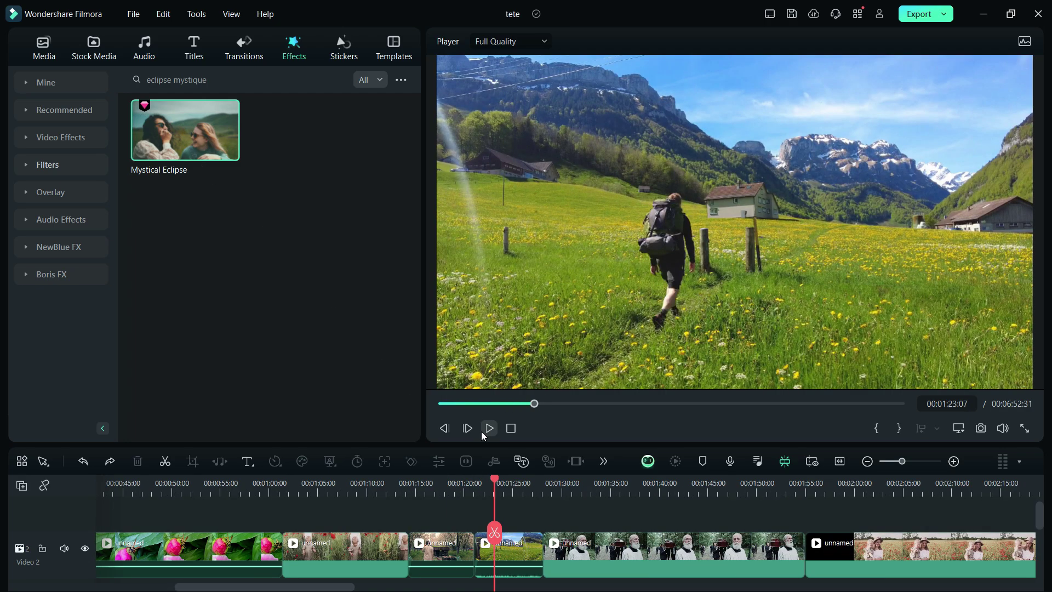
Pause on the mountain meadow hiking clip and drag Mystical Eclipse onto it
left_click(488, 429)
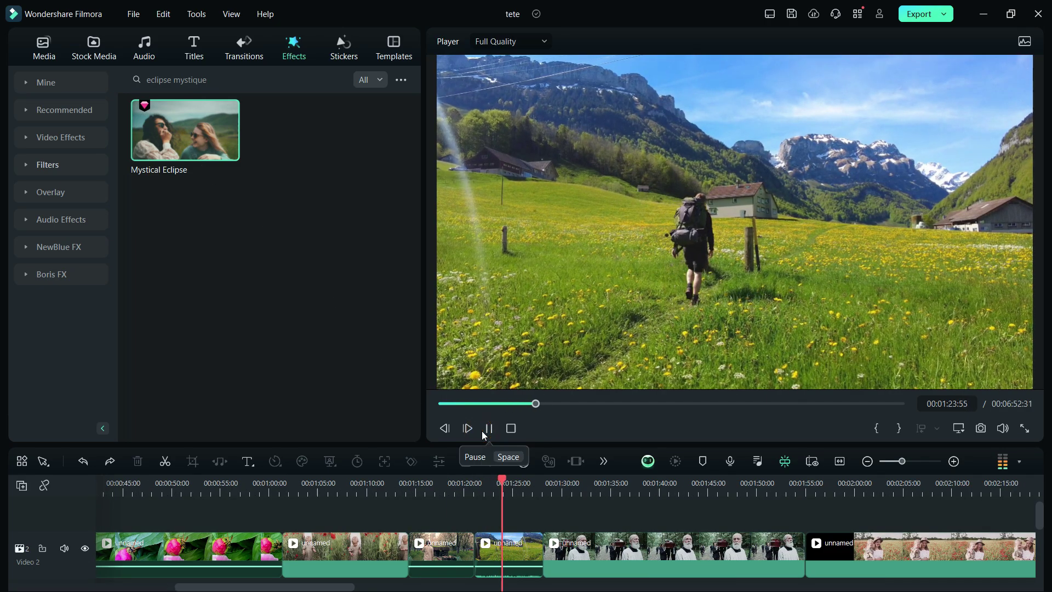
left_click(488, 429)
mouse_move(162, 127)
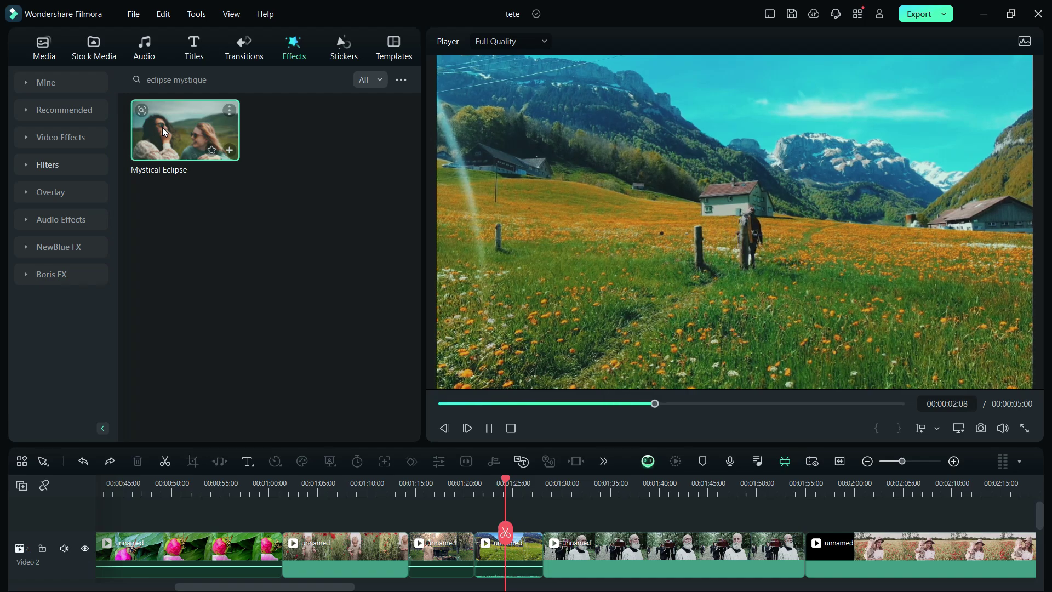
left_click_drag(162, 127, 498, 538)
Apply Mystical Eclipse to the meadow hiker clip and choose the Custom mask shape
left_click(521, 546)
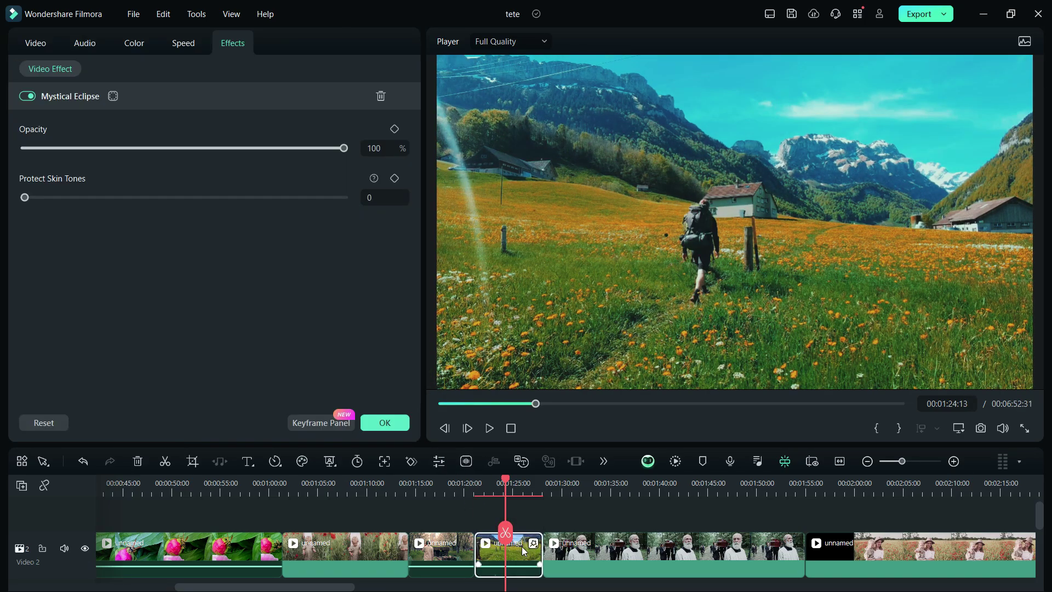
left_click(114, 97)
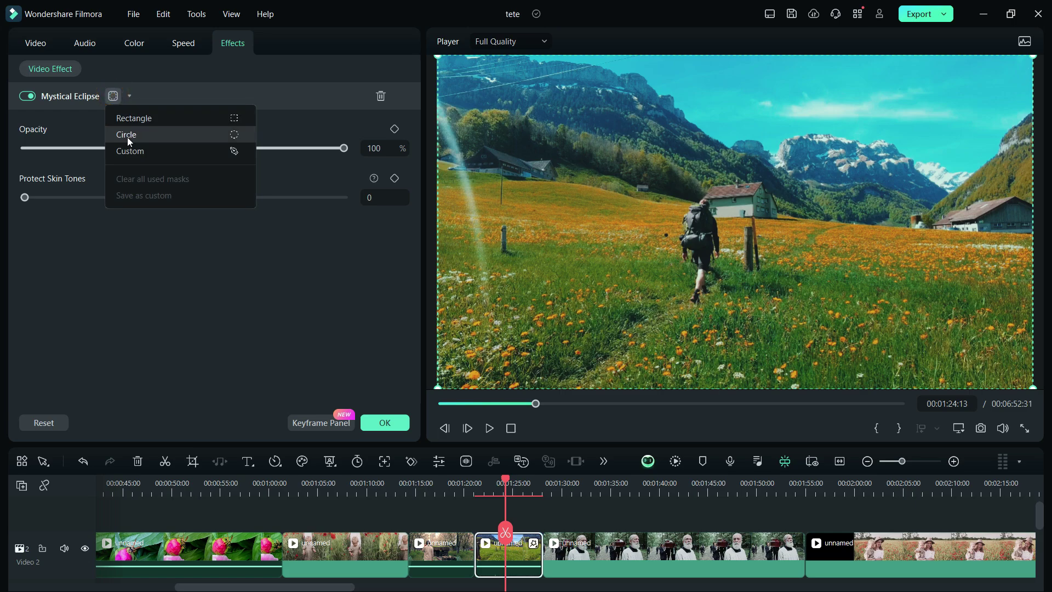
left_click(209, 151)
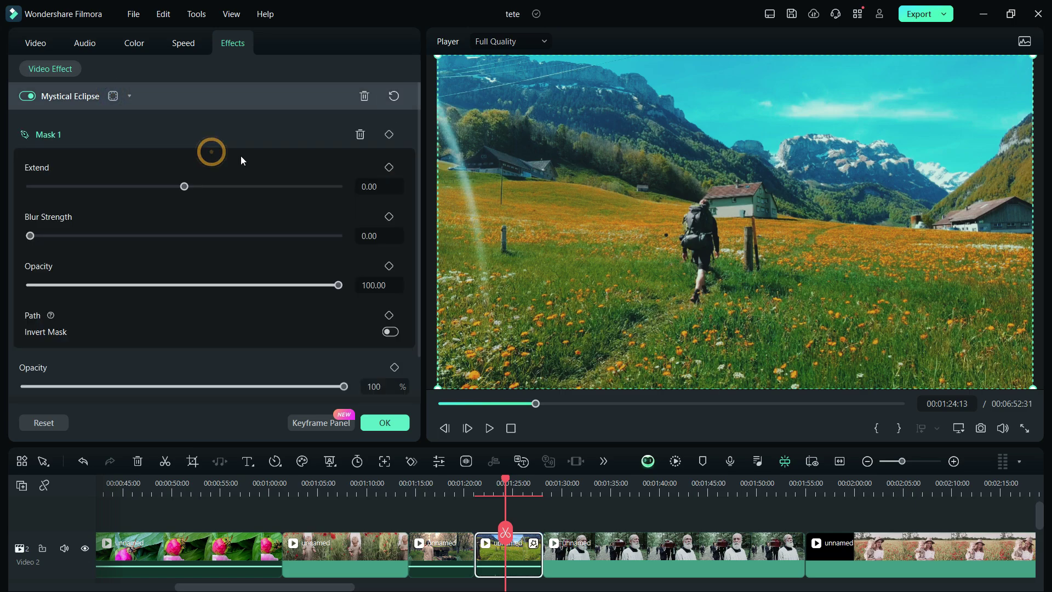
Trace the mask along the horizon to the right edge, down the bottom corners, and close it
left_click(438, 160)
left_click(456, 162)
left_click(475, 155)
left_click(484, 145)
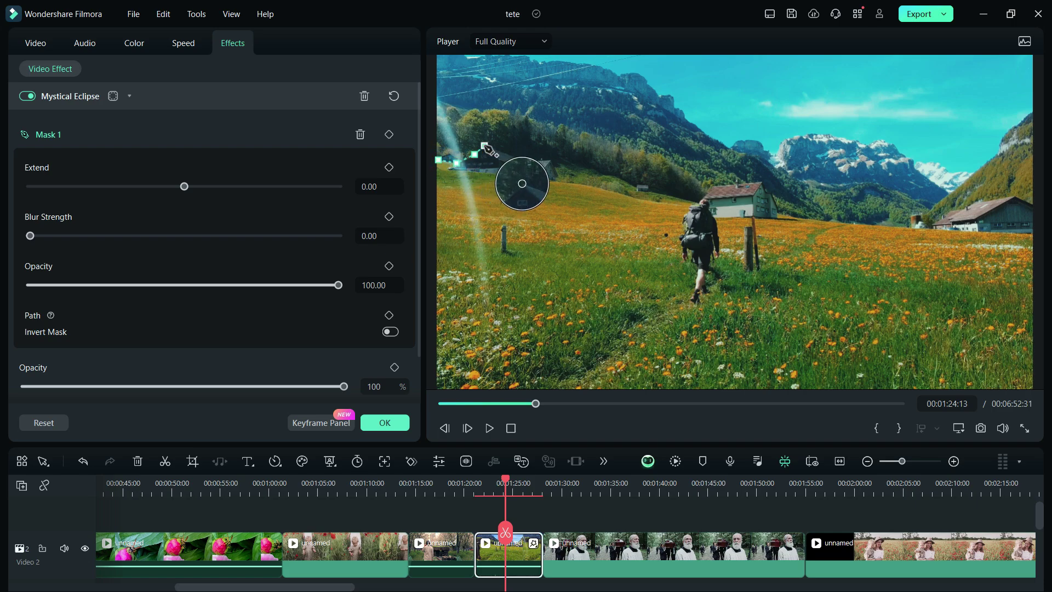
left_click(515, 157)
left_click(548, 161)
left_click(567, 171)
left_click(612, 175)
left_click(655, 190)
left_click(695, 203)
left_click(712, 186)
left_click(762, 181)
left_click(780, 206)
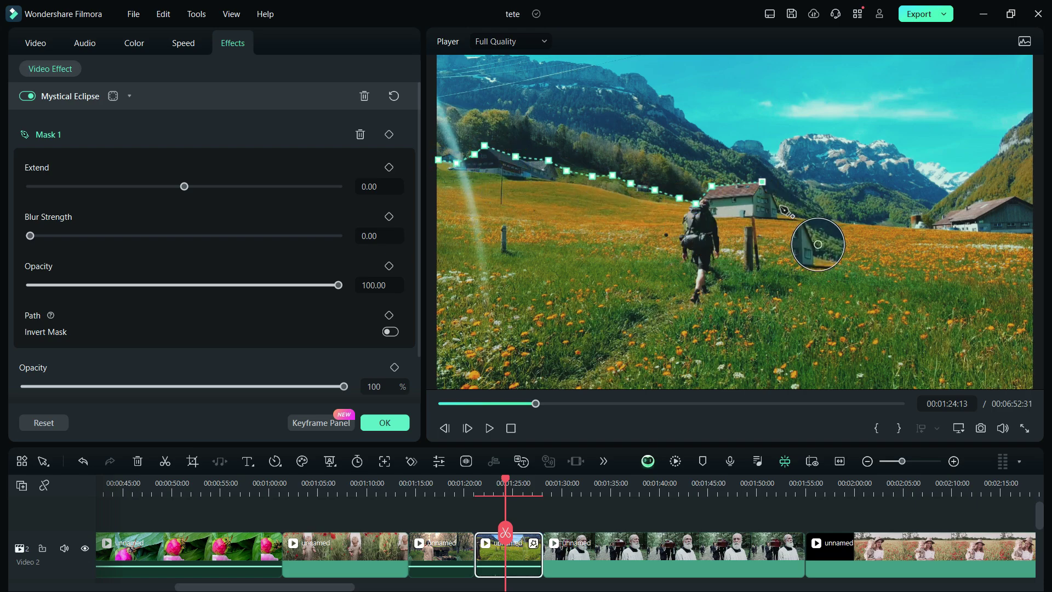
left_click(863, 223)
left_click(906, 226)
left_click(937, 222)
left_click(941, 231)
left_click(953, 213)
left_click(971, 204)
left_click(994, 201)
left_click(1012, 198)
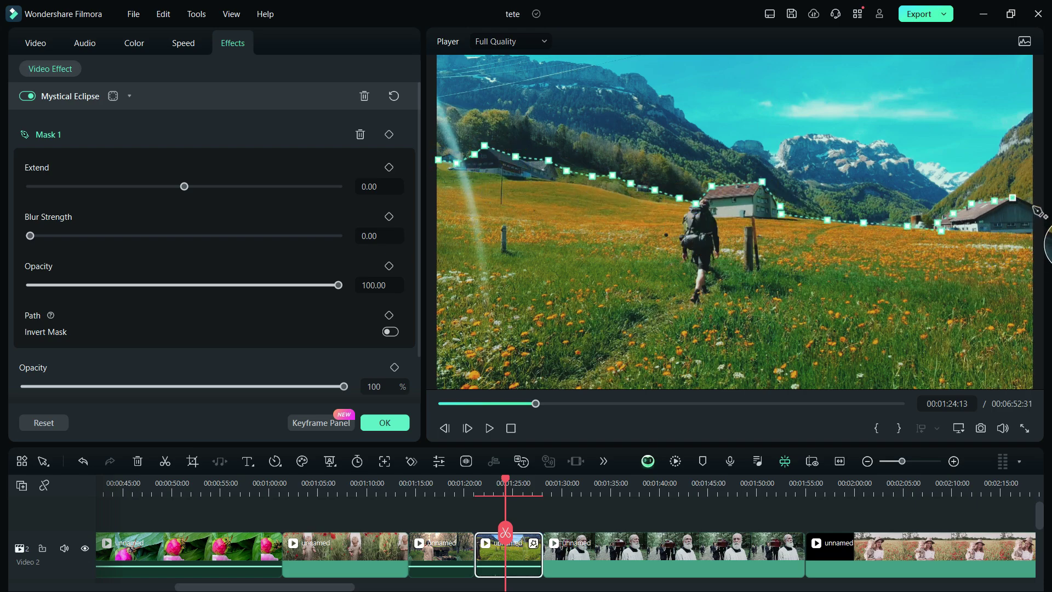
left_click(1032, 206)
left_click(1034, 387)
left_click(439, 386)
left_click(439, 161)
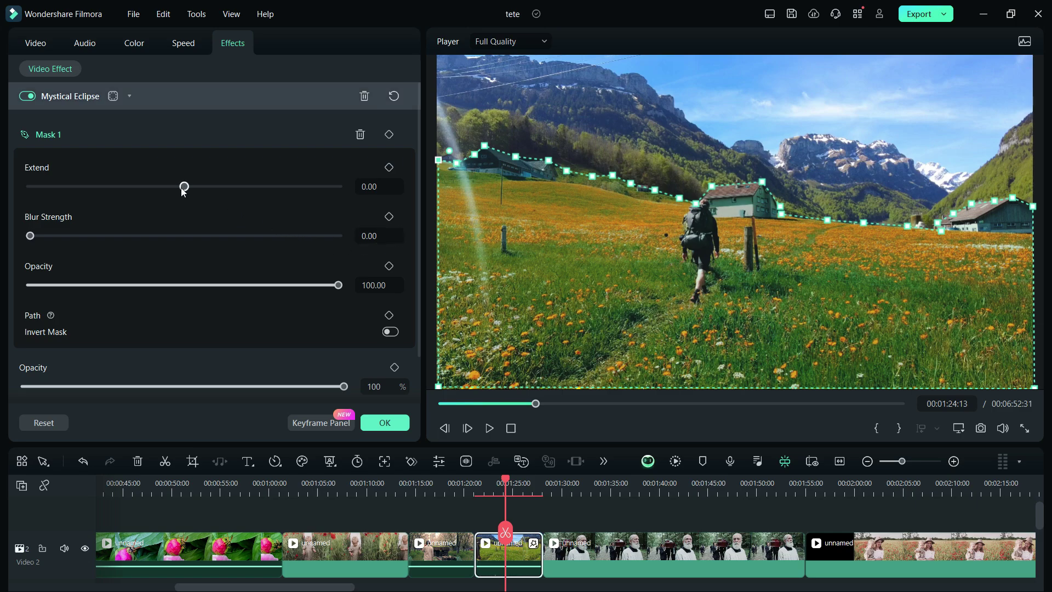
Adjust the mask's Extend and set Blur Strength to 10.89
mouse_move(183, 188)
left_mouse_down()
mouse_move(243, 186)
mouse_move(147, 192)
mouse_move(185, 191)
left_mouse_up()
left_click_drag(30, 236, 73, 236)
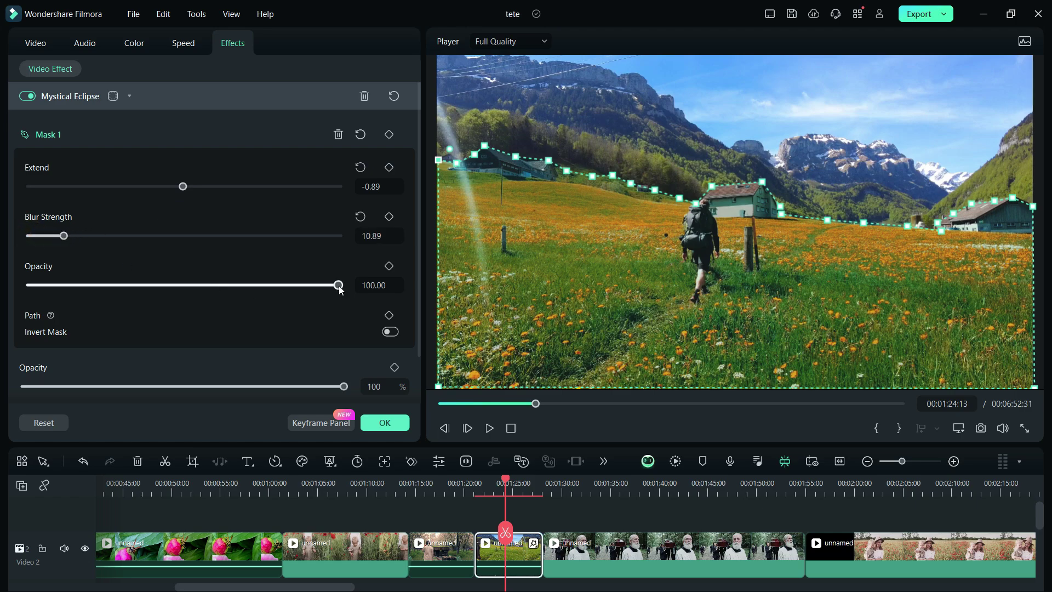
left_click_drag(338, 285, 251, 285)
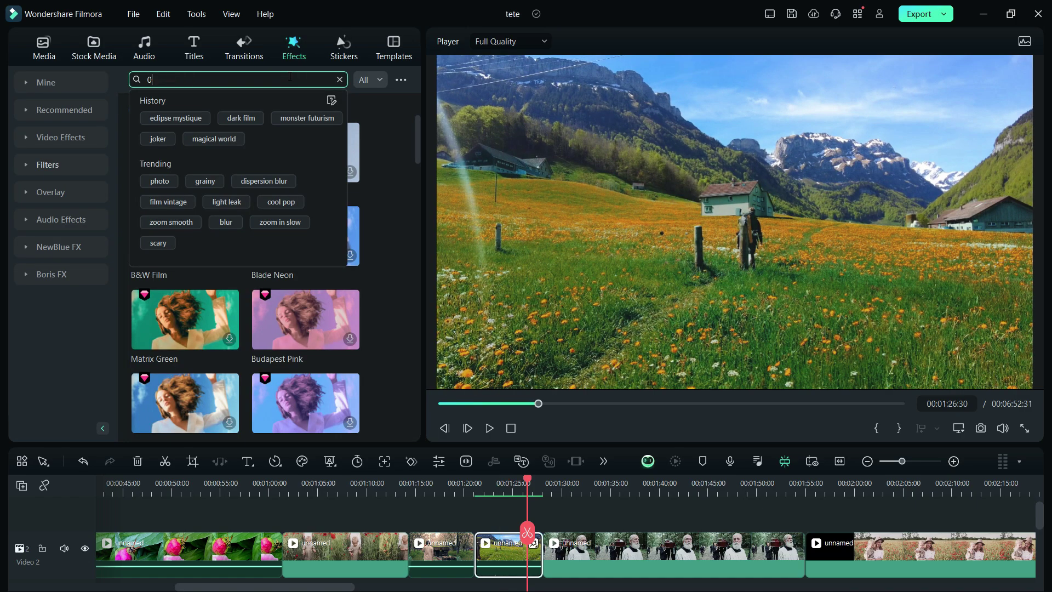
Search effects for '007' and preview the 007 Series look against the man-drinking clip
type("07")
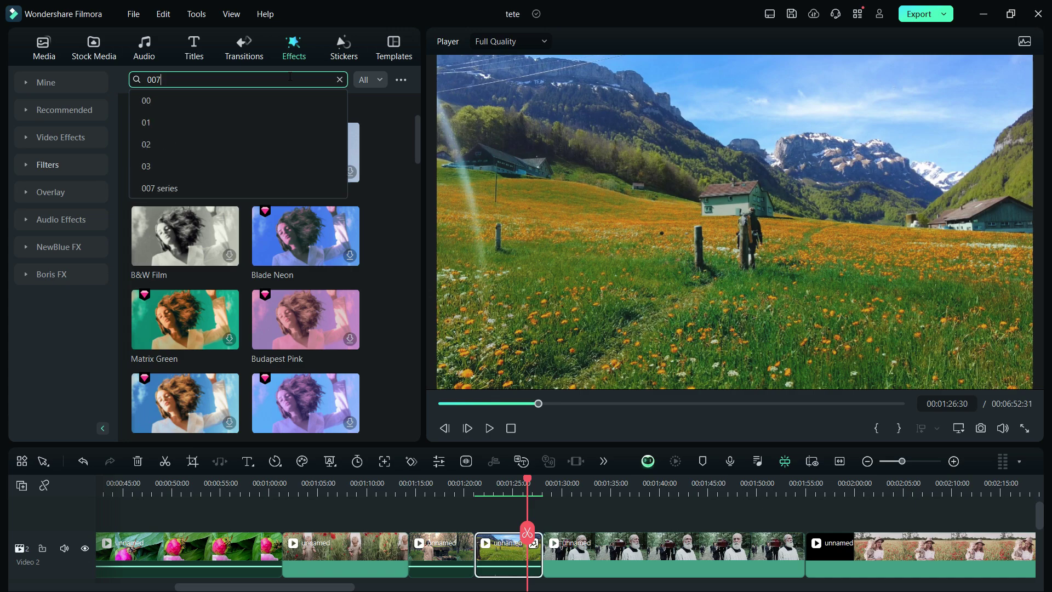
left_click(182, 142)
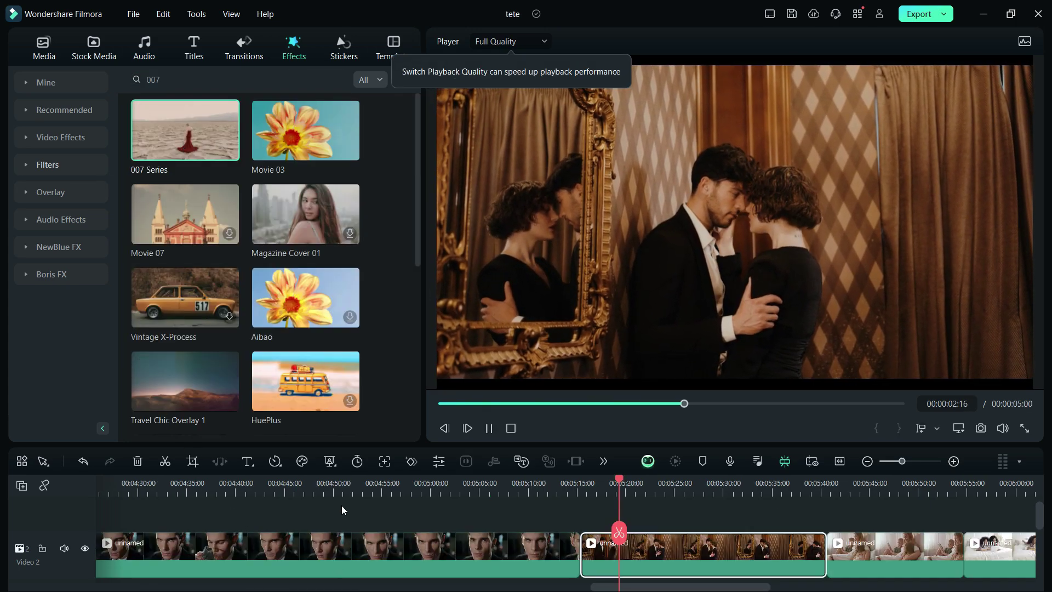
left_click(215, 512)
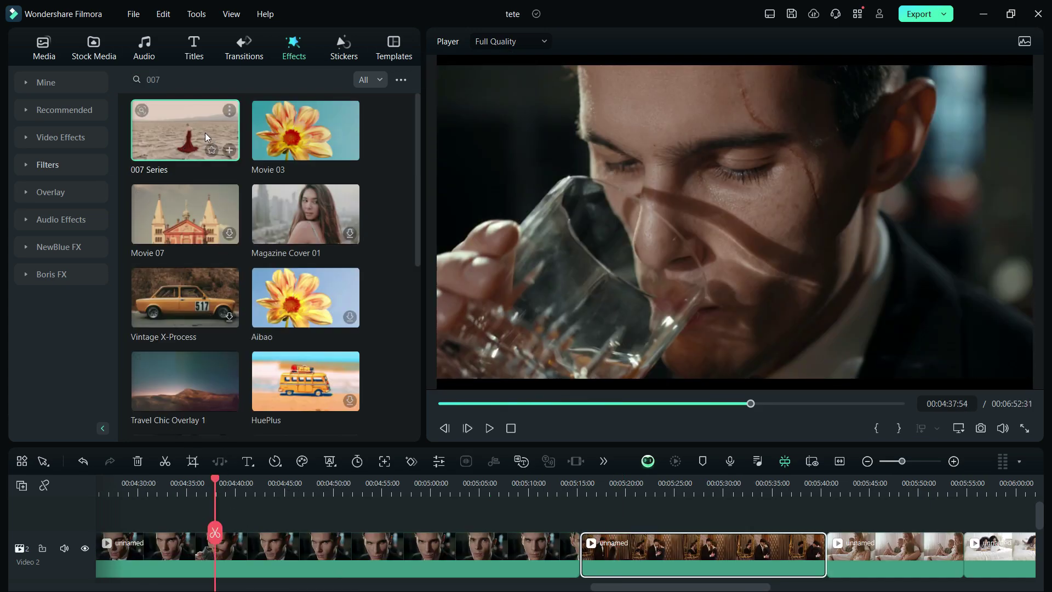
left_click(489, 428)
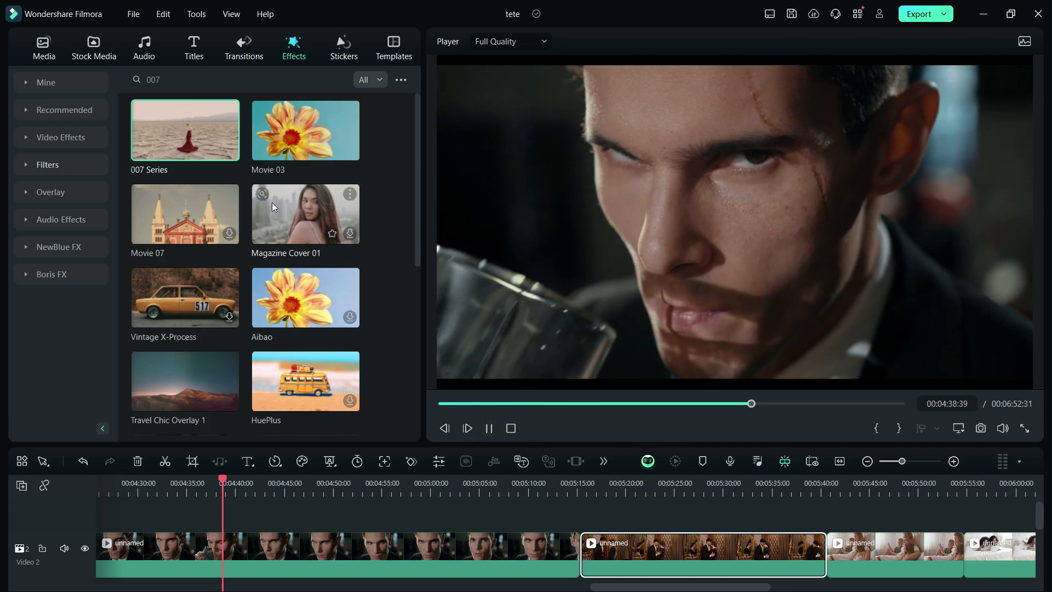
left_click(191, 144)
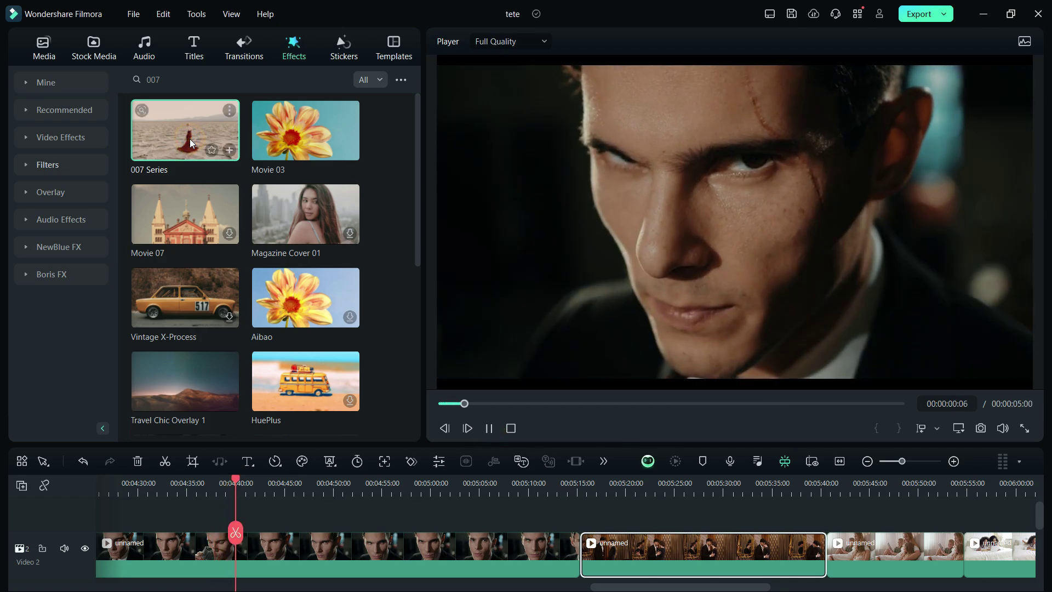
Search the Effects library for 'cineclassic'
left_click(133, 85)
type("cin")
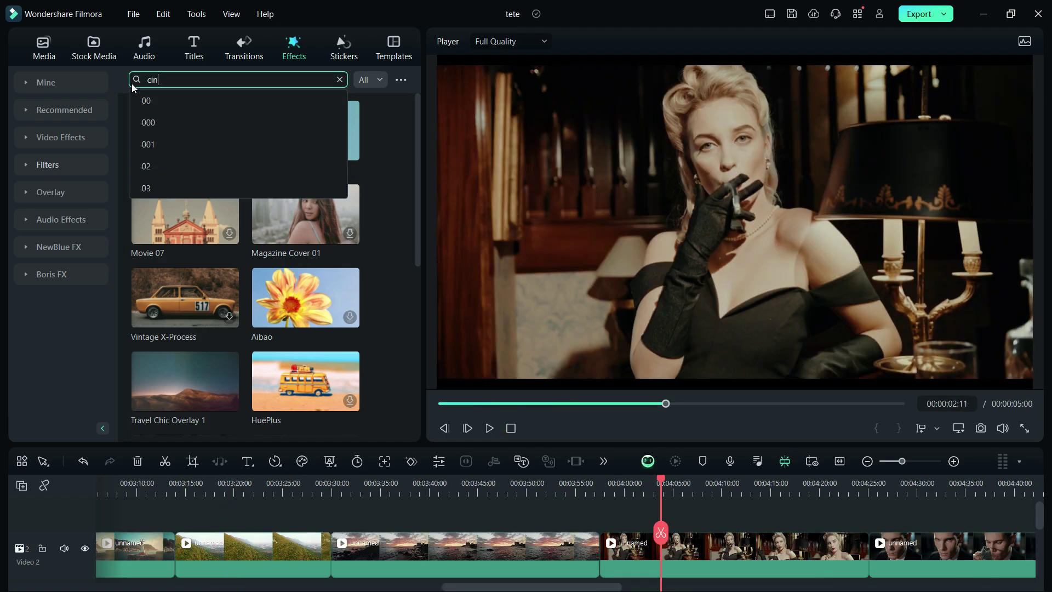
type("eclas")
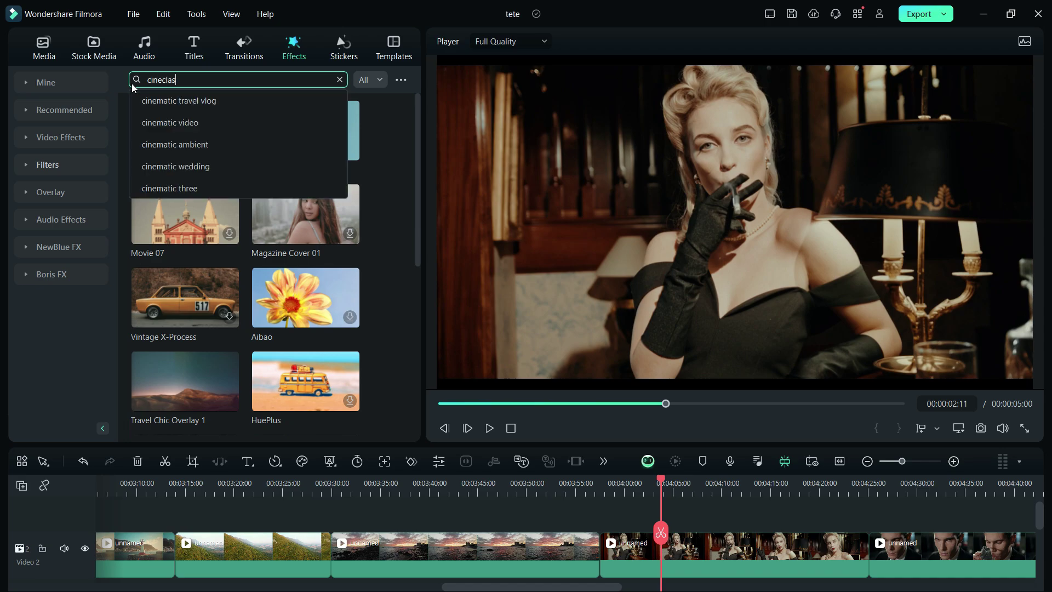
type("sic")
key("Return")
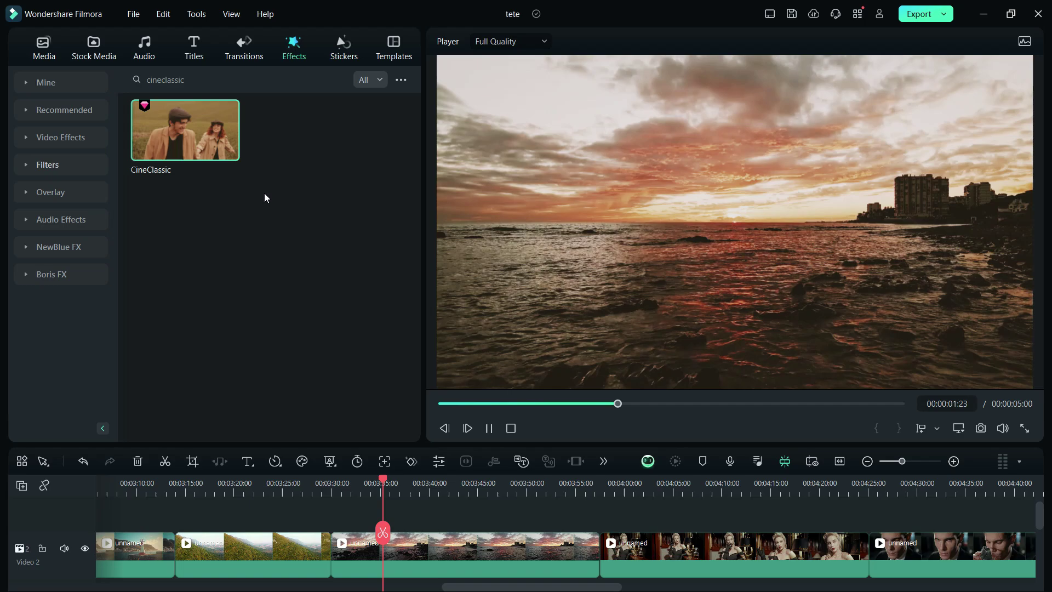
Compare the CineClassic preview with the timeline clips by alternating playback and previews
left_click(510, 428)
left_click(489, 428)
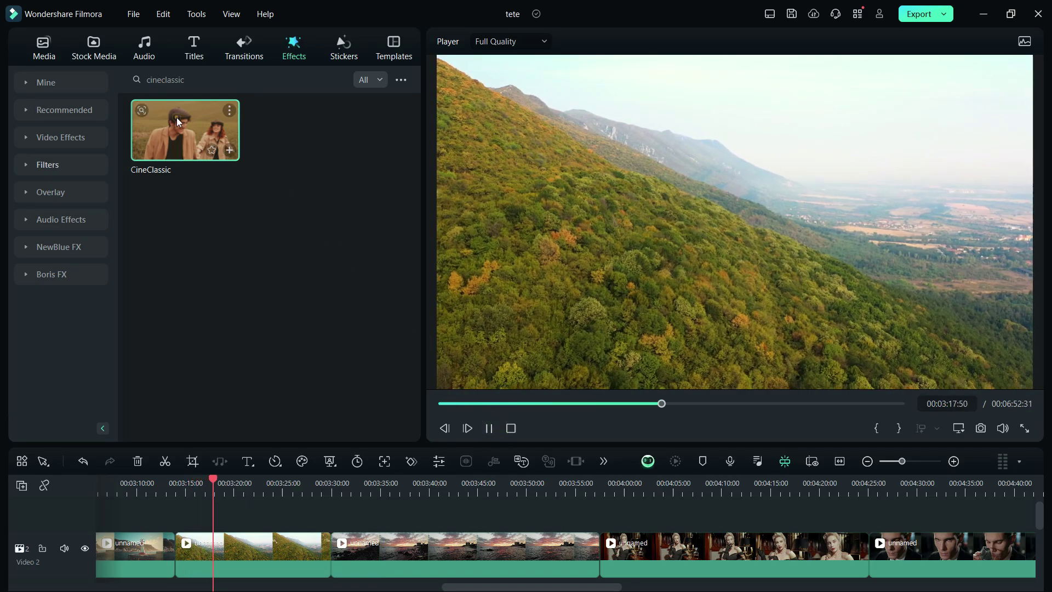
left_click(177, 117)
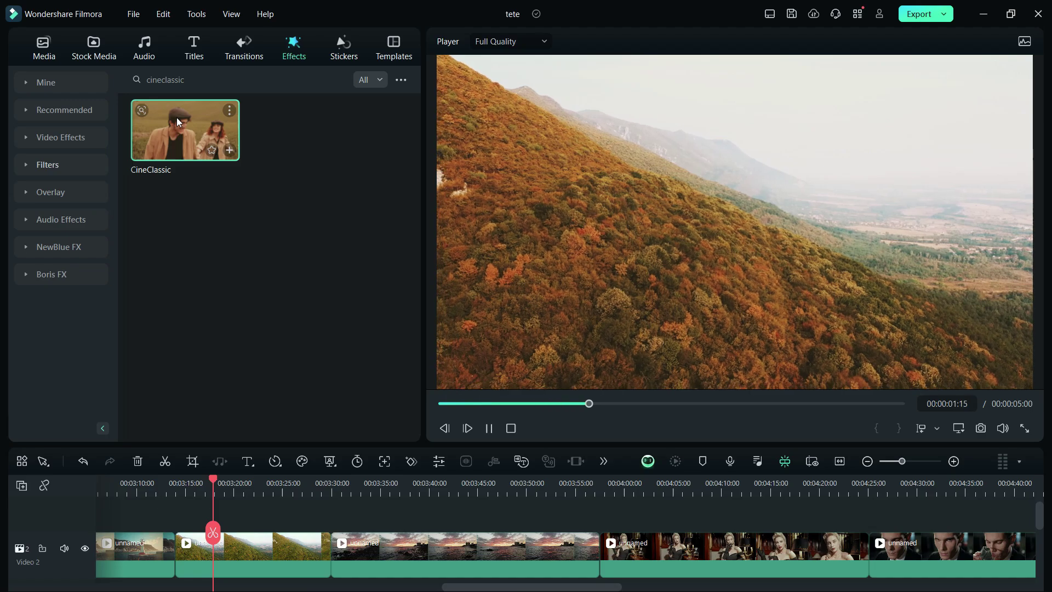
key("space")
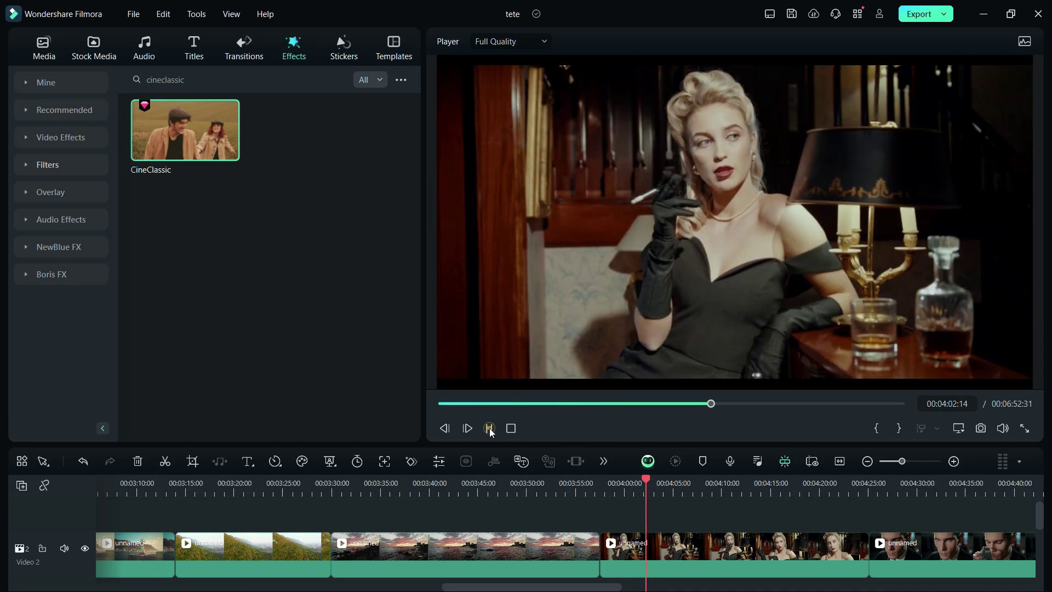
left_click(489, 428)
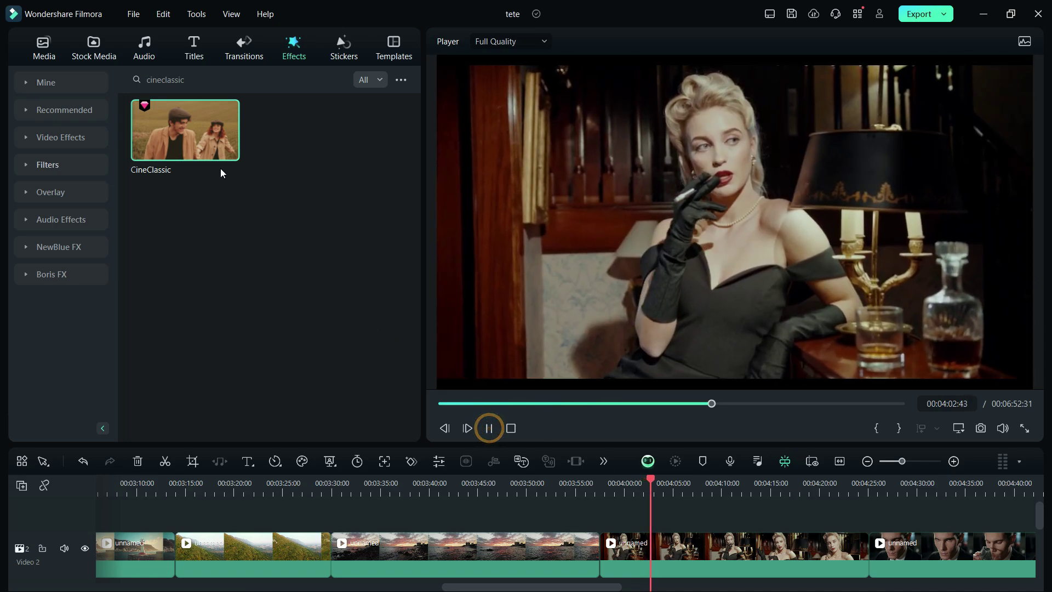
mouse_move(185, 127)
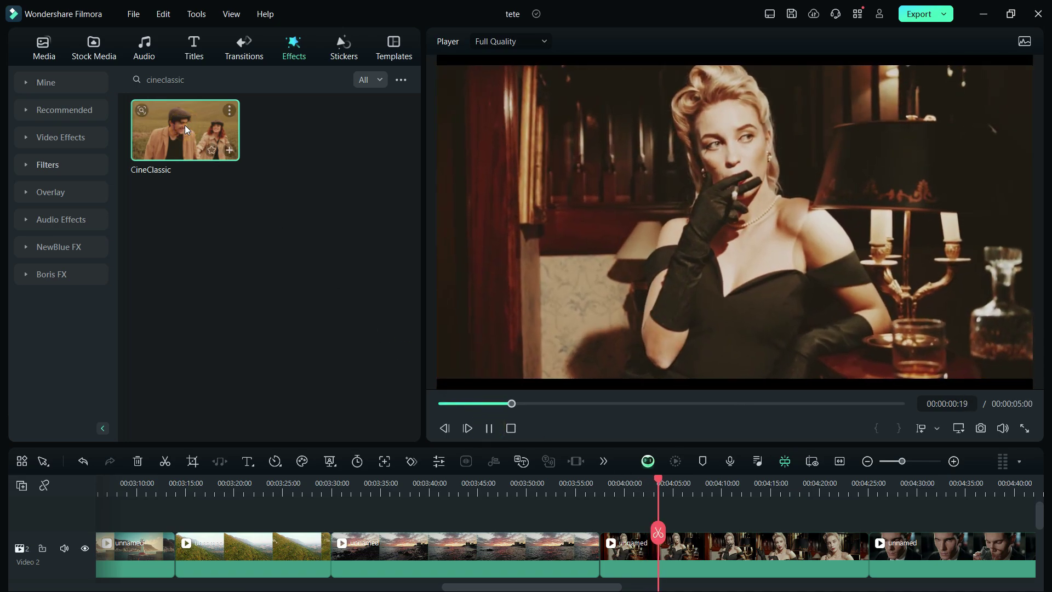